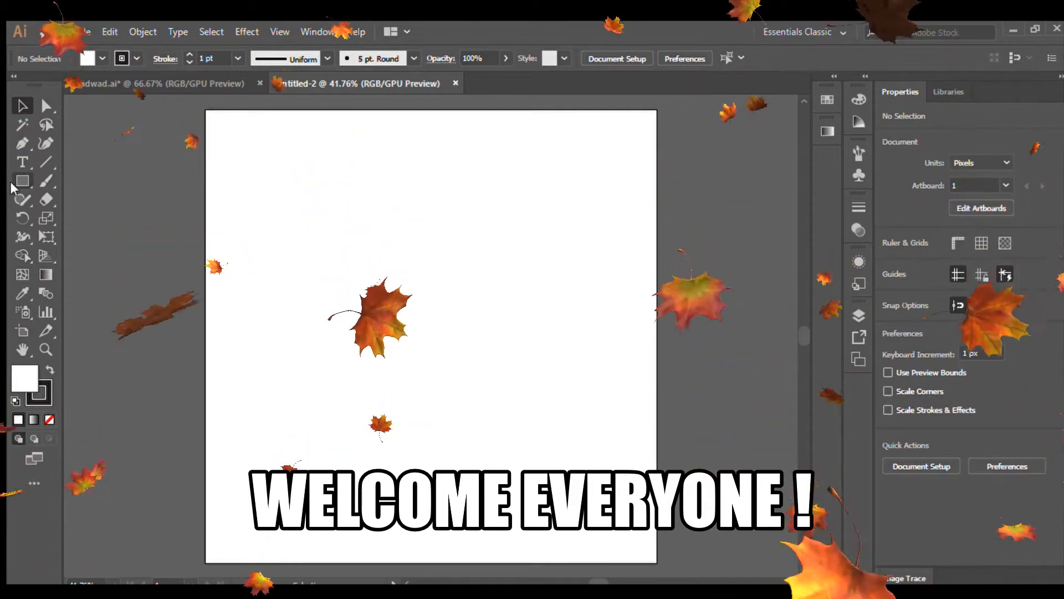
Draw a circle about 390 px in diameter near the centre of the artboard and shift it slightly down and left.
key("l")
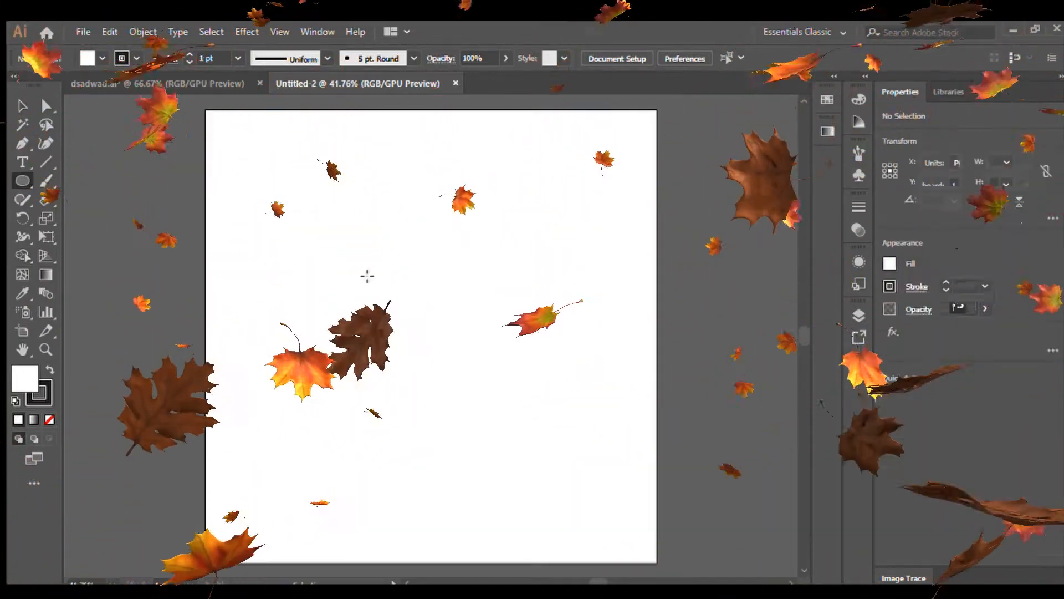
left_click_drag(368, 240, 541, 414)
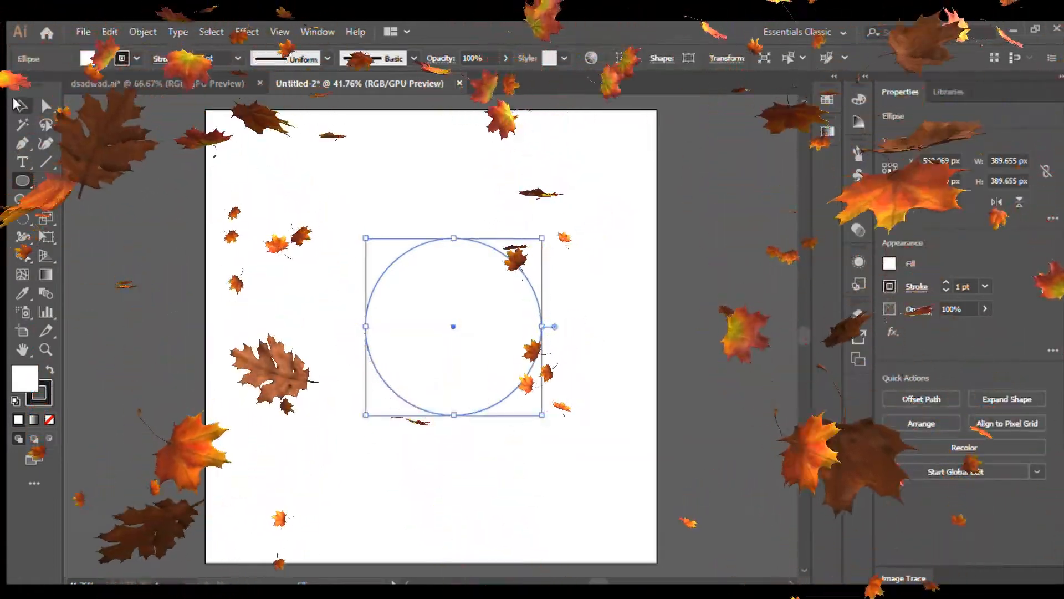
key("v")
mouse_move(459, 325)
left_mouse_down()
mouse_move(430, 335)
mouse_move(441, 331)
left_mouse_up()
left_click(293, 196)
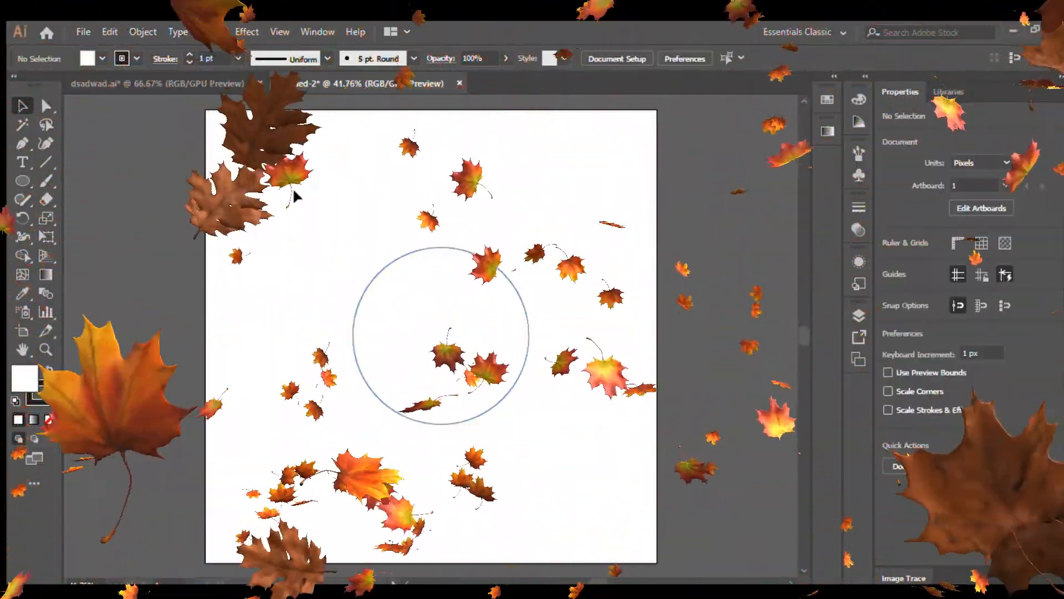
Move only the circle's top anchor point straight up to about Y 179 px, forming an egg shape.
left_click(46, 106)
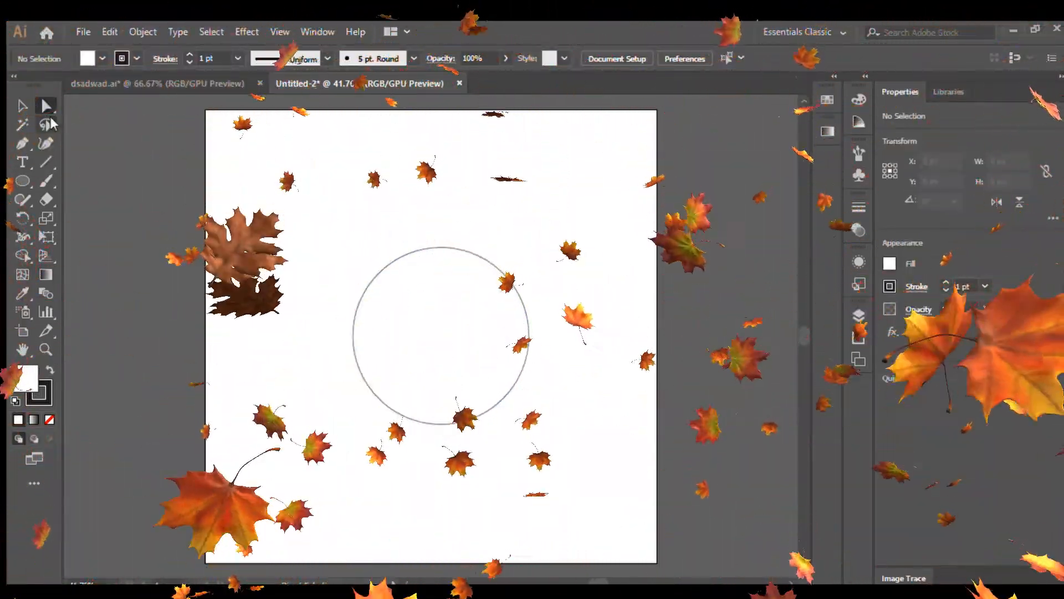
left_click(396, 327)
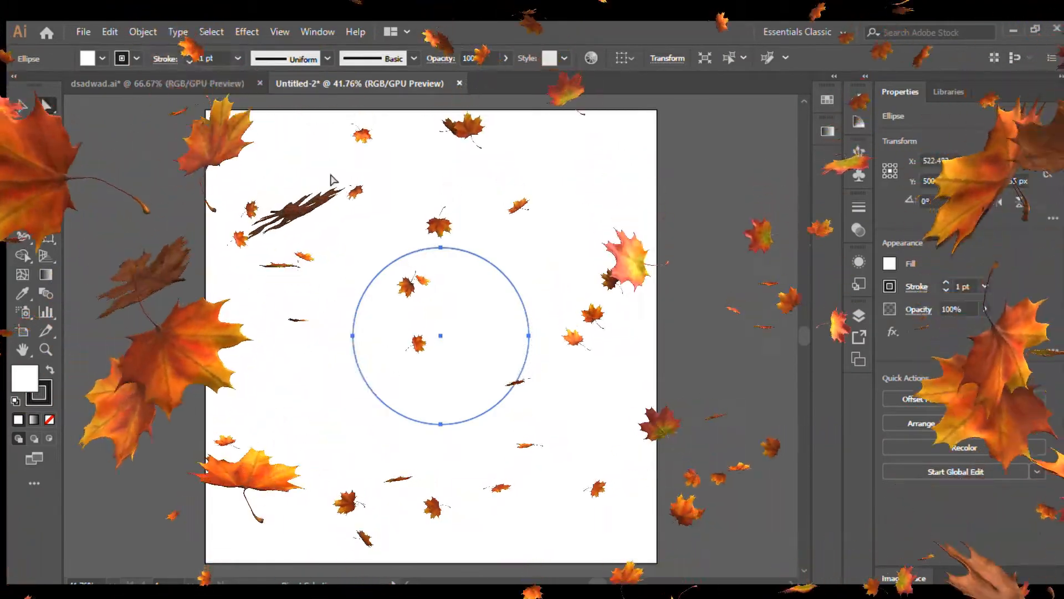
left_click_drag(340, 195, 527, 279)
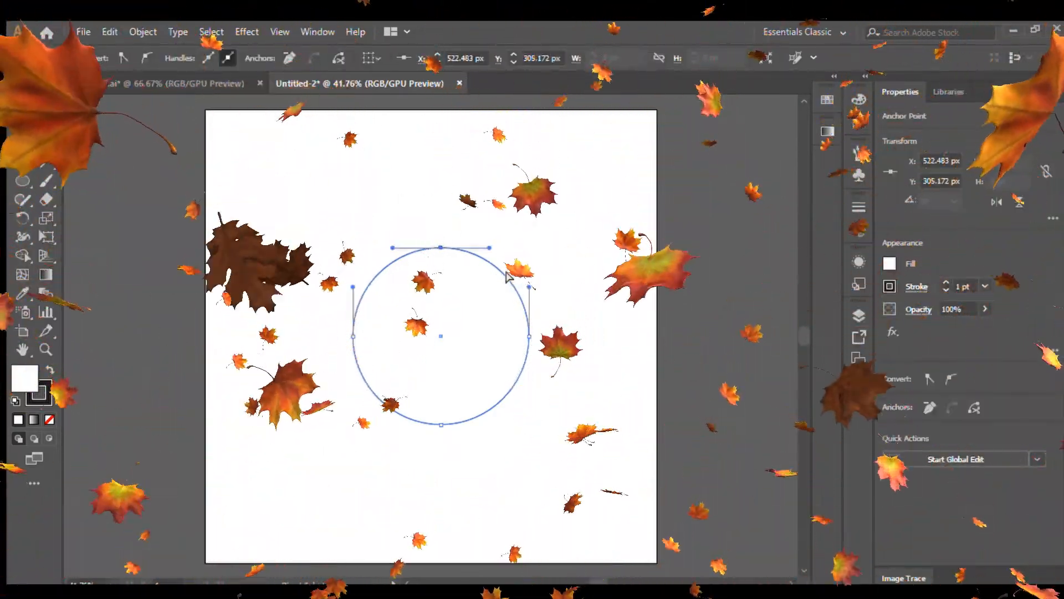
key("Up")
key("Up")
key("Up")
key("Up")
key("Up")
key("Up")
key("Up")
key("Up")
key("Up")
key("Up")
key("Up")
key("Up")
key("Up")
key("Up")
key("Up")
key("Up")
key("Up")
key("Up")
key("Up")
key("Up")
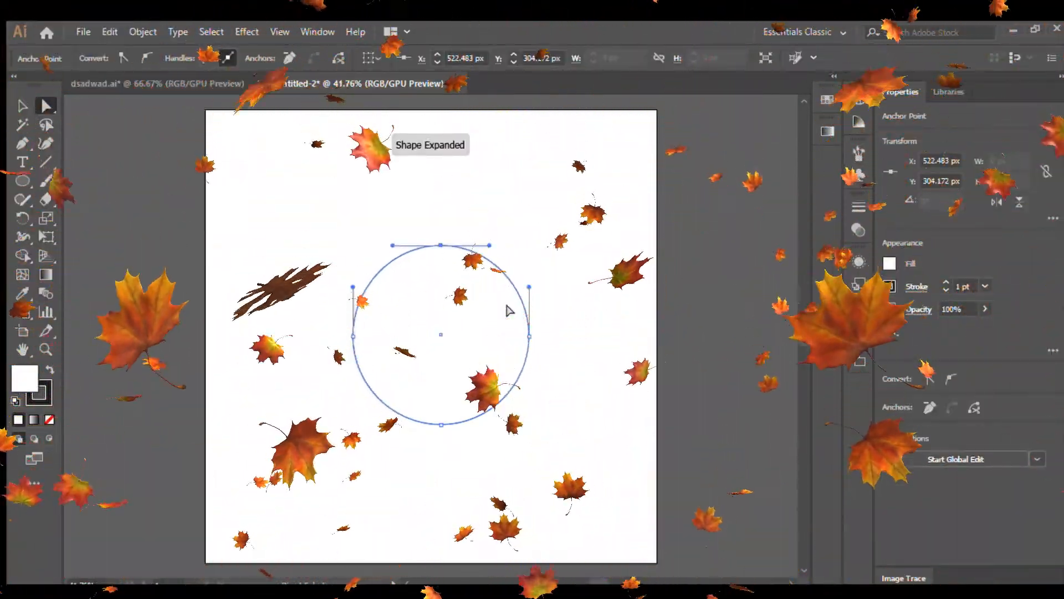
key("Up")
key("Up")
key("Up")
key("Up")
key("Up")
key("Up")
key("Up")
key("Up")
key("Up")
key("Up")
key("Up")
key("Up")
key("Up")
key("Up")
key("Up")
key("Up")
key("Up")
key("Up")
key("Up")
key("Up")
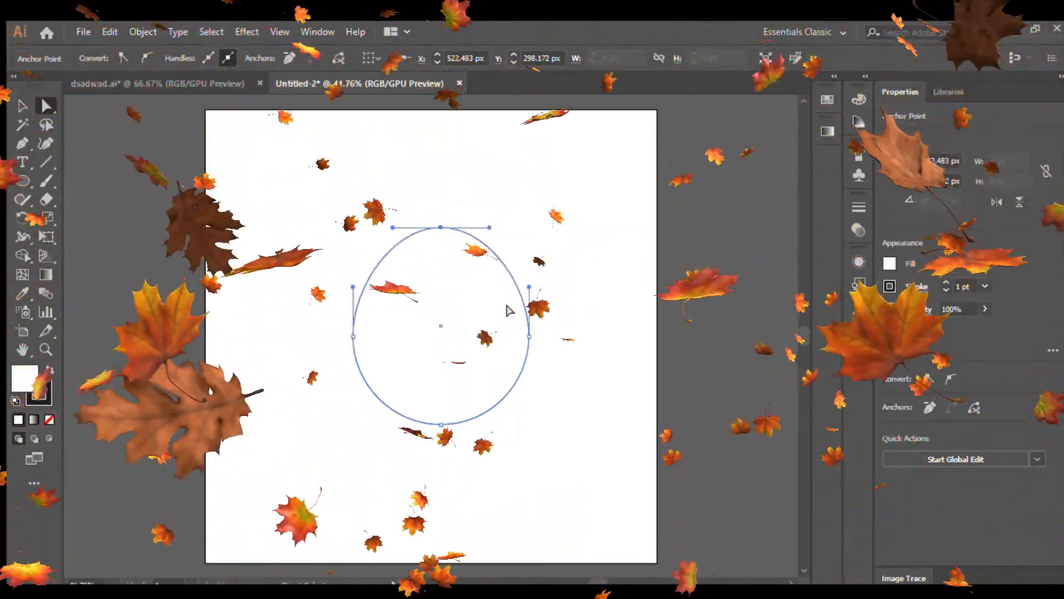
key("Up")
key("Up")
key("Up")
key("Up")
key("Up")
key("Up")
key("Up")
key("Up")
key("Up")
key("Up")
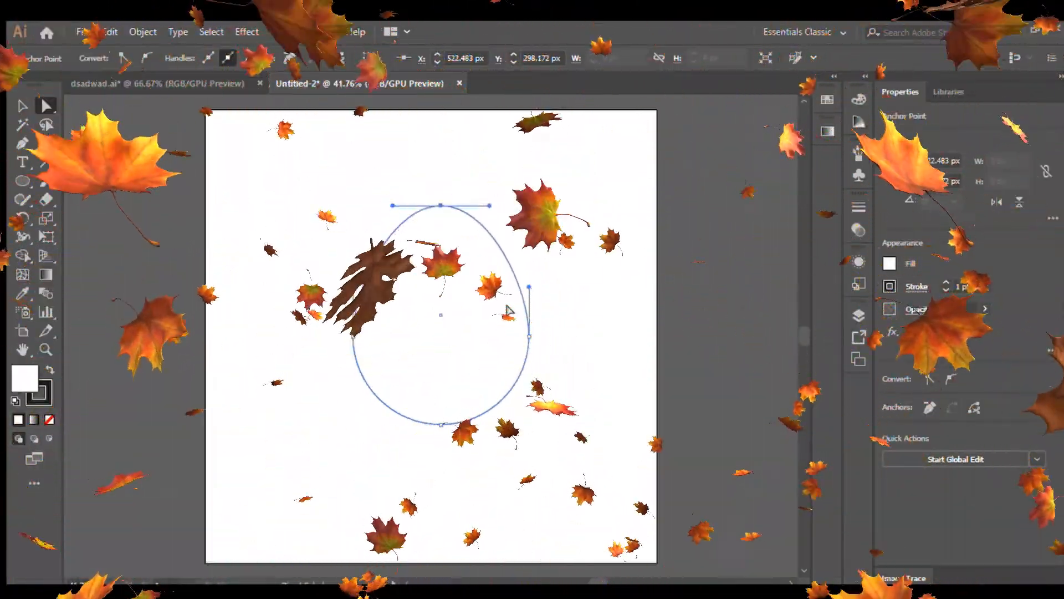
key("Up")
key("Up")
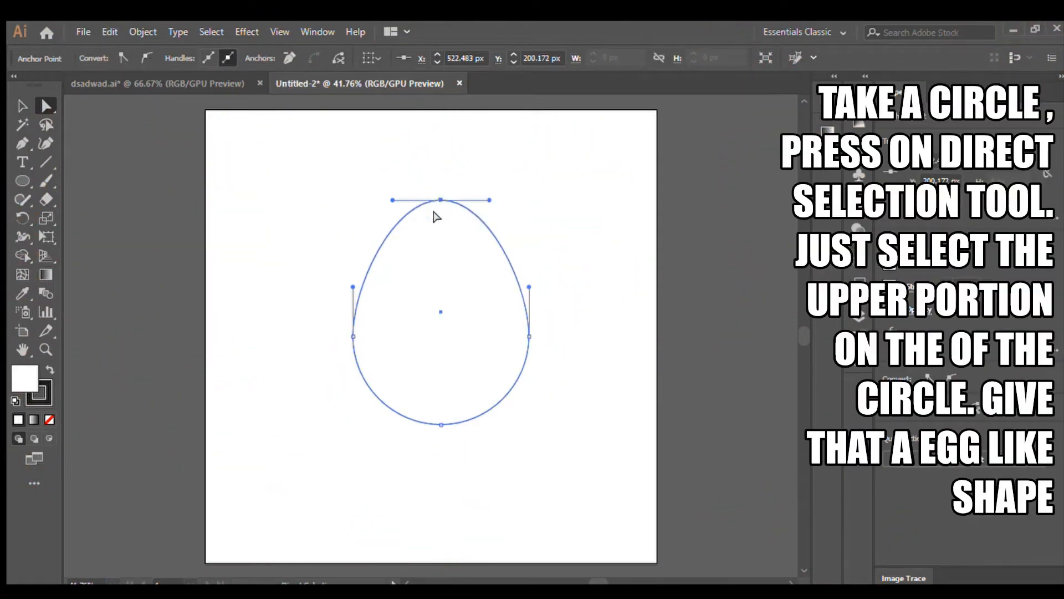
key("Up")
key("Up")
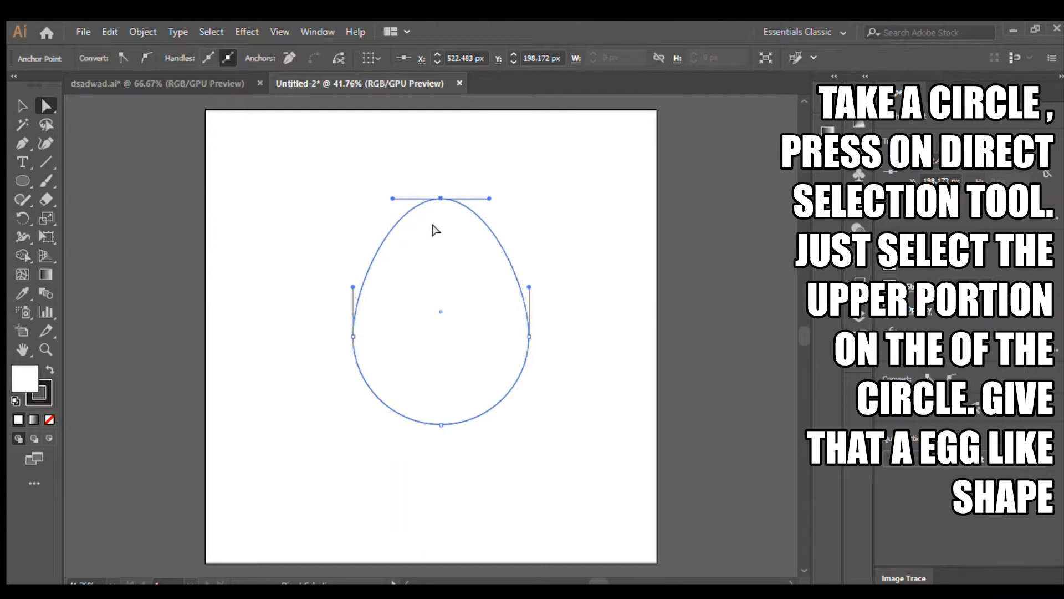
key("Up")
key("Up")
key("Up")
key("Up")
key("Up")
key("Up")
key("Up")
key("Up")
key("Up")
key("Up")
key("Up")
key("Up")
key("Up")
key("Up")
key("Up")
key("Up")
key("Up")
key("Up")
key("Up")
key("Up")
key("Up")
key("Up")
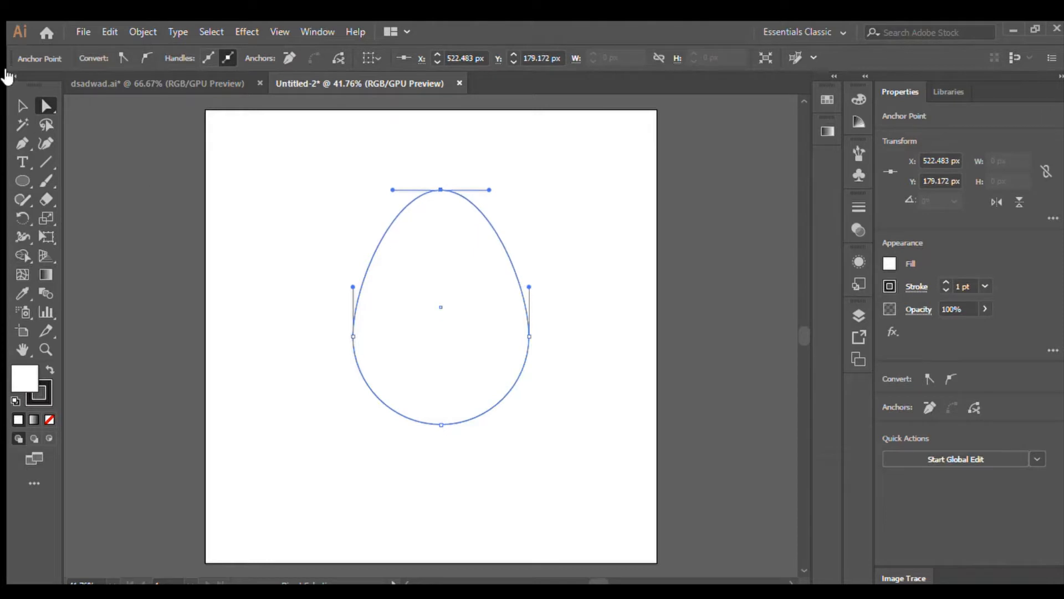
left_click(21, 105)
left_click(244, 220)
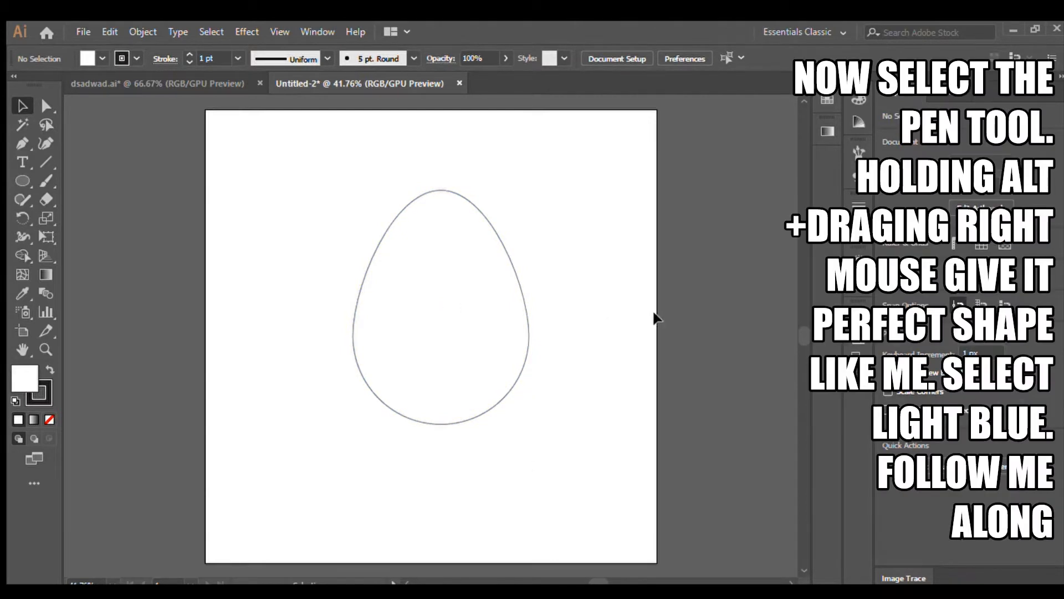
Convert the egg's top anchor point to a sharp corner, turning the outline into a water-drop shape.
left_click(408, 204)
left_click(47, 105)
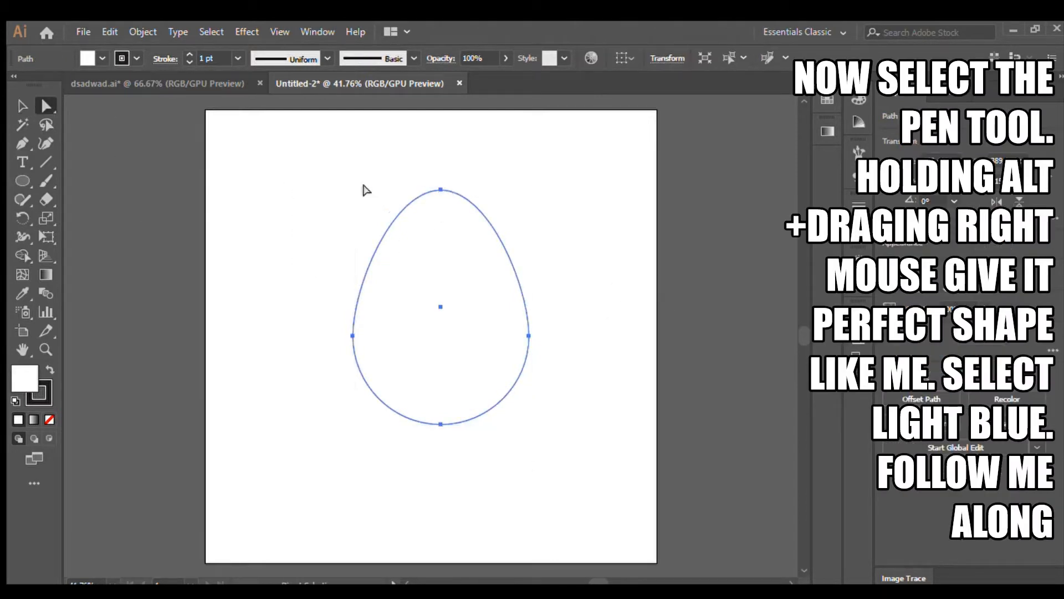
left_click_drag(350, 173, 442, 203)
key("p")
key("v")
left_click(405, 284)
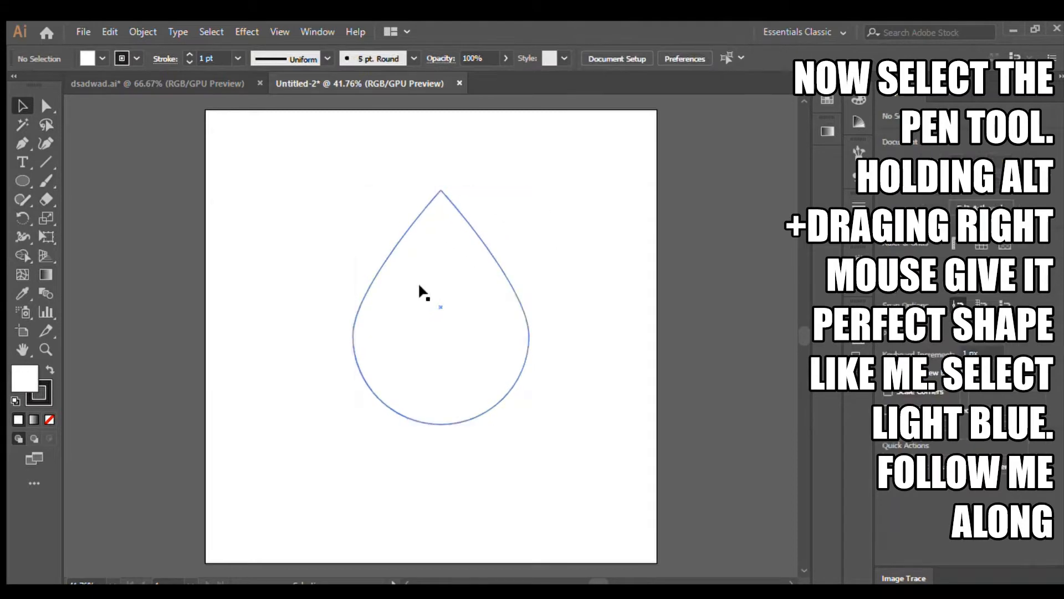
left_click(417, 282)
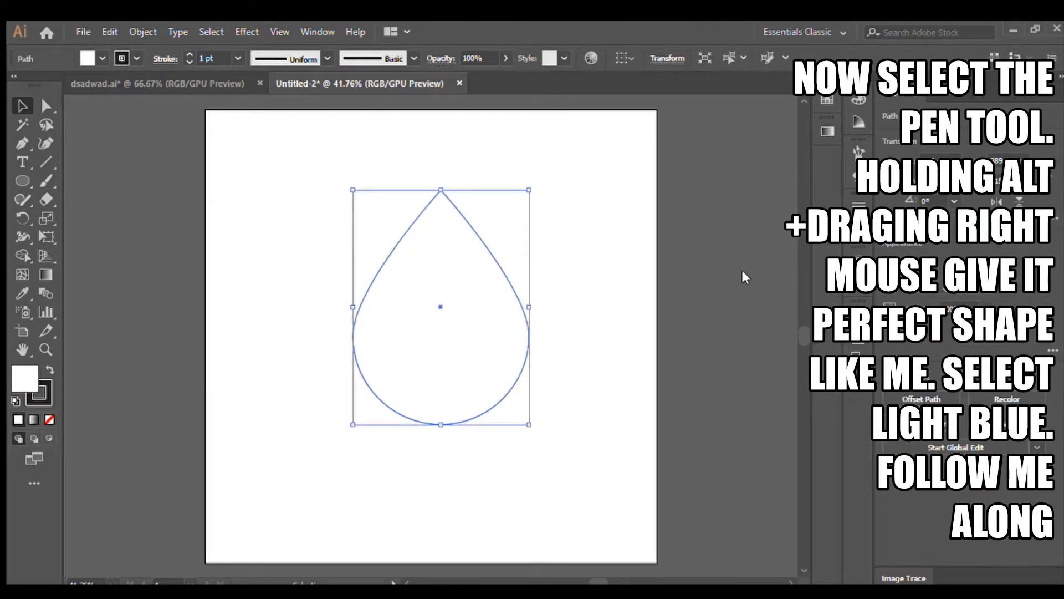
Round the pointed tip of the water drop very slightly with its live corner.
left_click(204, 190)
left_click(480, 242)
key("ctrl+1")
left_click_drag(613, 214, 598, 337)
left_click(597, 337)
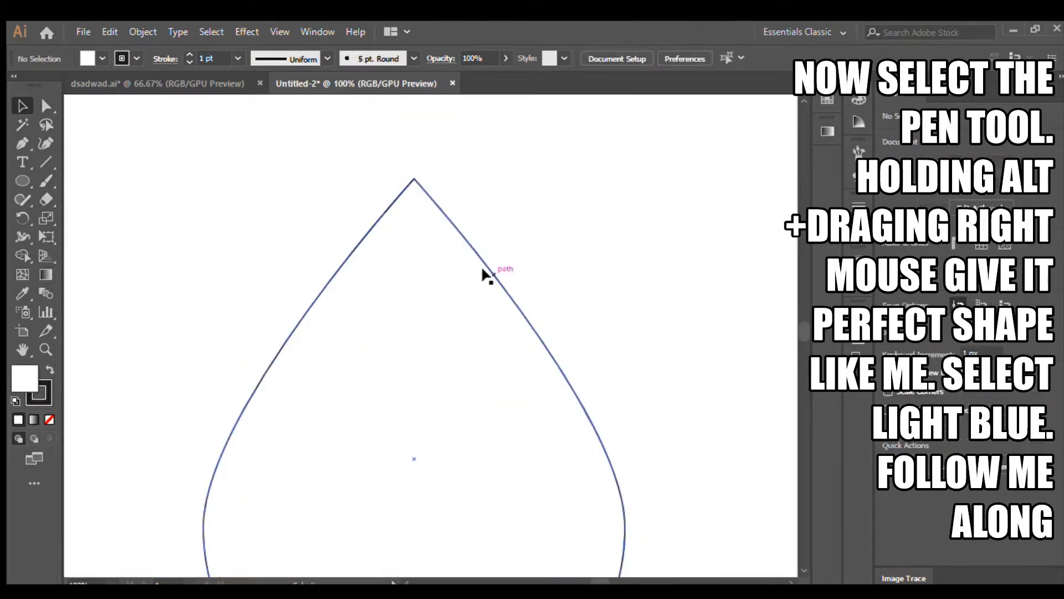
left_click(481, 266)
left_click(415, 150)
left_click(414, 178)
key("a")
left_click(414, 178)
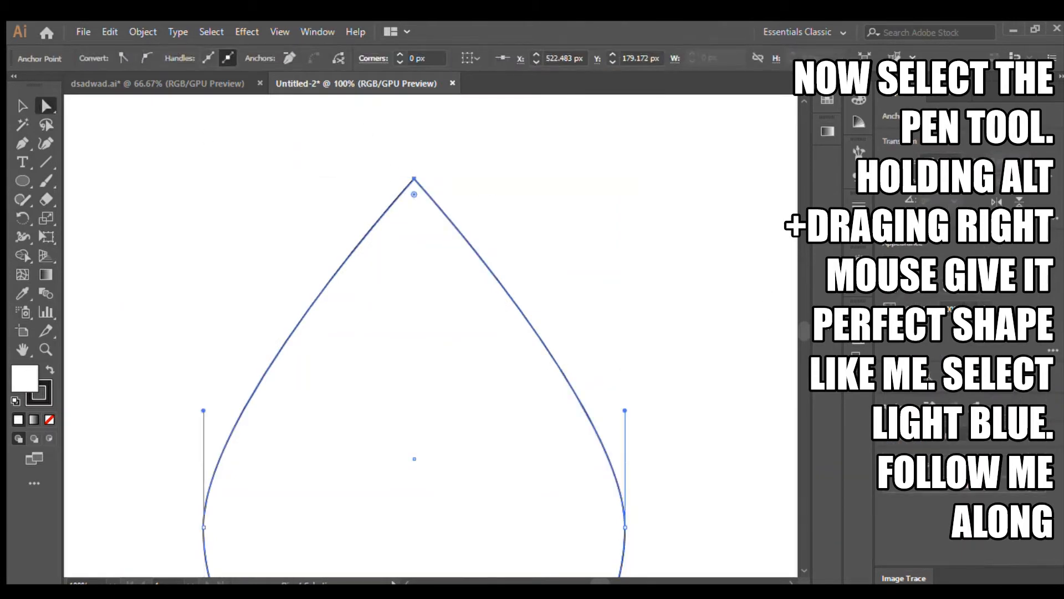
left_click(631, 175)
left_click(414, 250)
left_click_drag(414, 194, 410, 189)
key("v")
left_click(202, 149)
key("ctrl+minus")
key("ctrl+minus")
key("ctrl+minus")
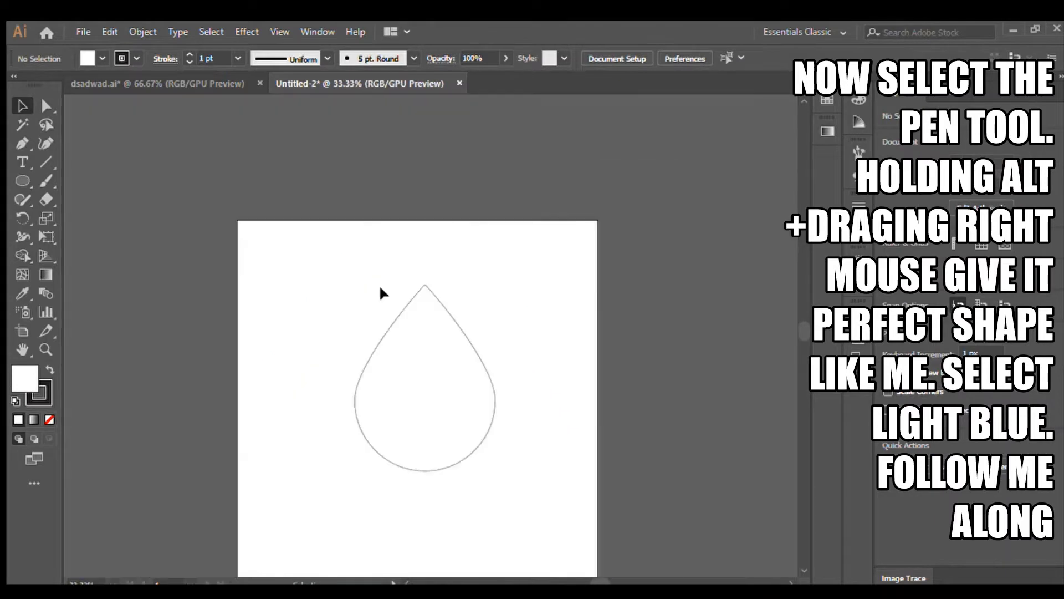
Fill the water drop with a medium blue and shift it slightly down and left on the artboard.
left_click_drag(538, 362, 526, 286)
left_click(360, 324)
double_click(15, 371)
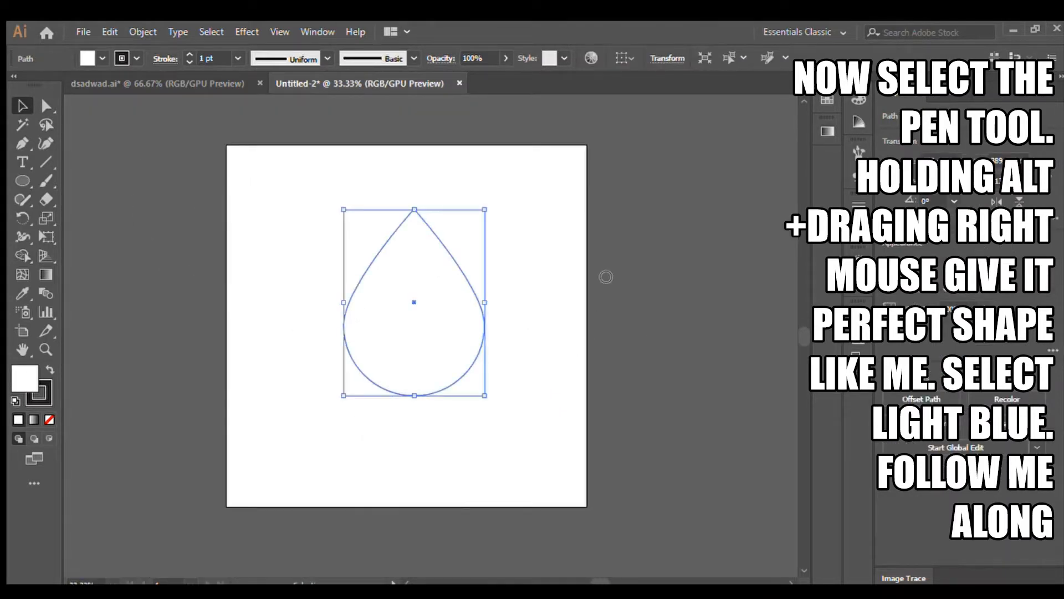
left_click(256, 201)
mouse_move(390, 305)
left_mouse_down()
mouse_move(393, 294)
mouse_move(375, 311)
left_mouse_up()
left_click(540, 268)
left_click_drag(373, 270, 387, 274)
left_click(531, 224)
left_click(478, 238)
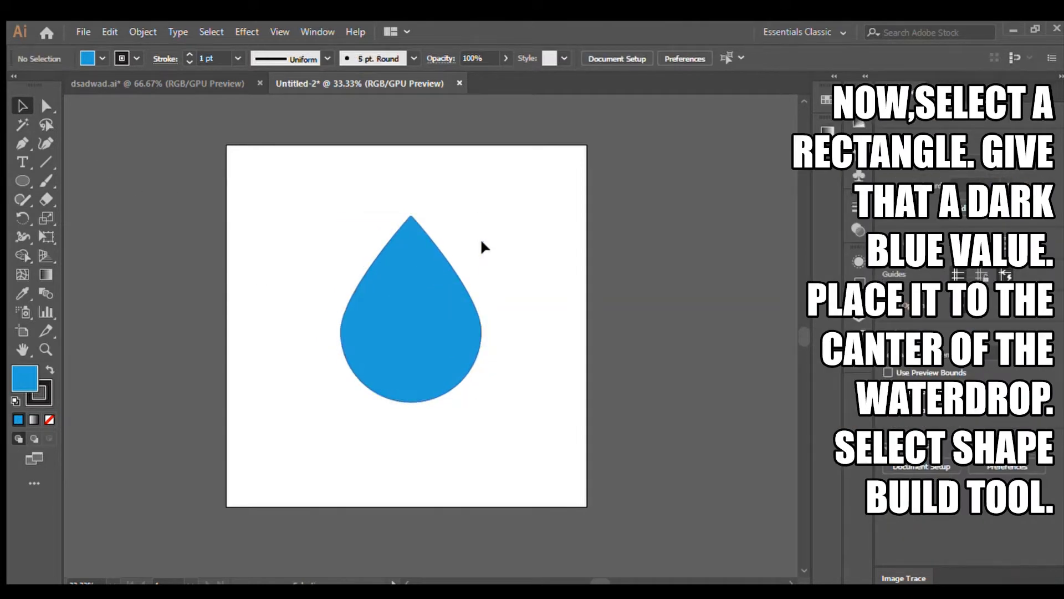
left_click(435, 272)
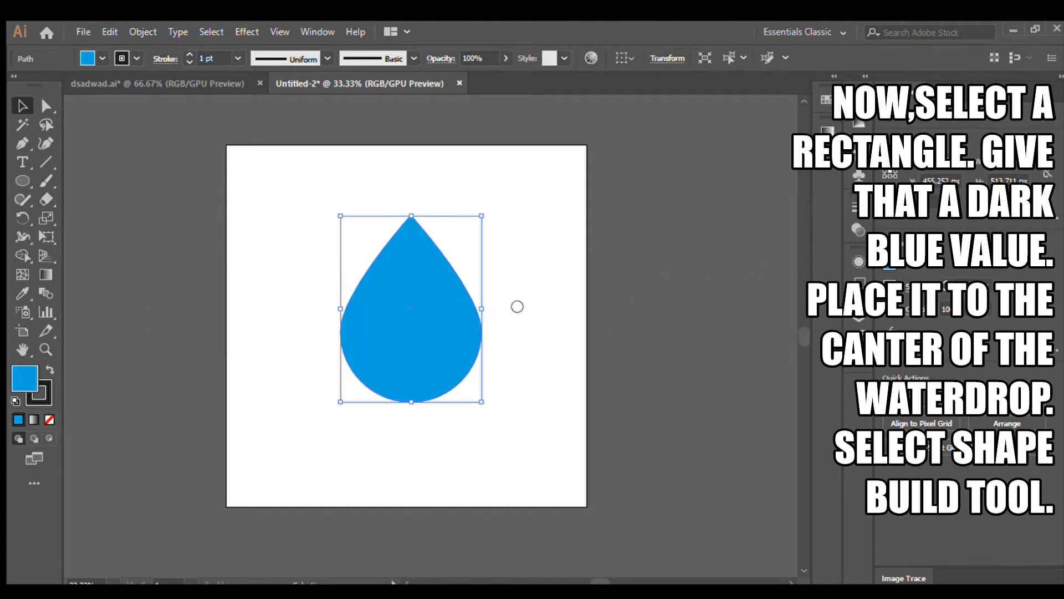
left_click(547, 236)
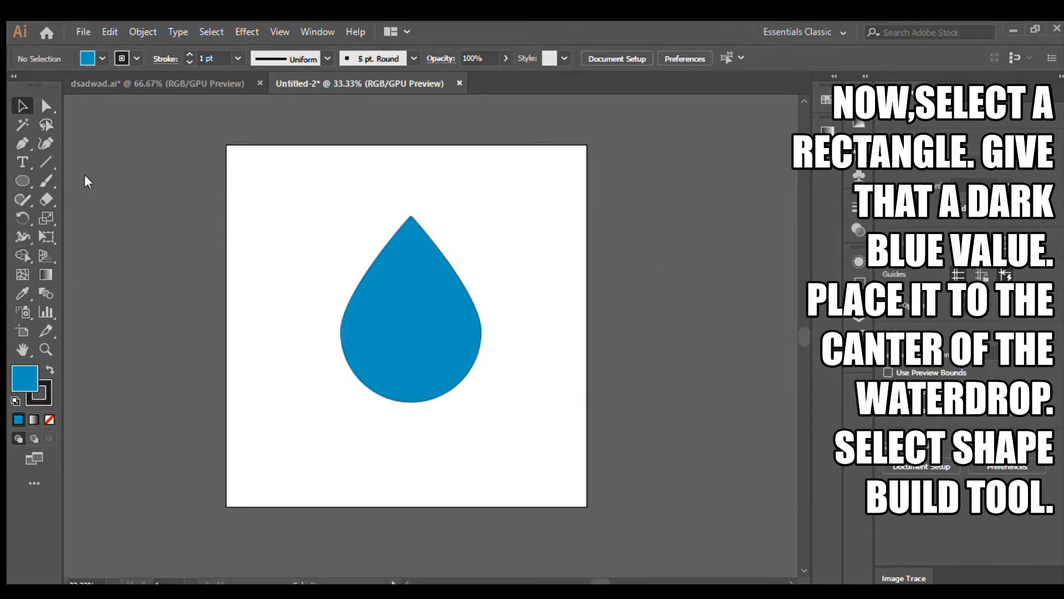
Draw a rectangle about 590 px tall covering the left half of the water drop and fill it dark blue.
key("m")
left_click_drag(325, 202, 411, 414)
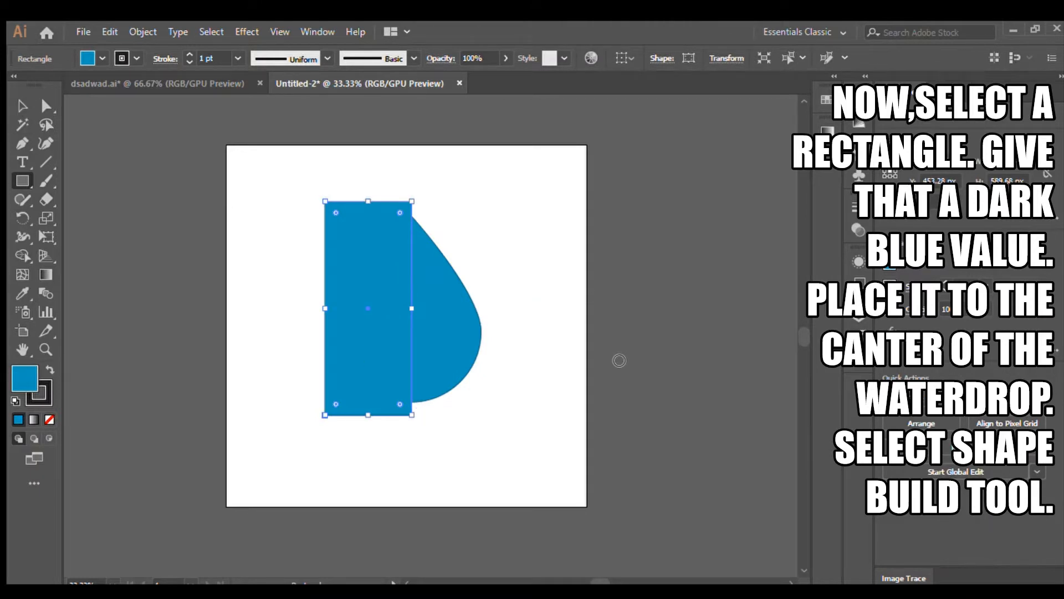
key("v")
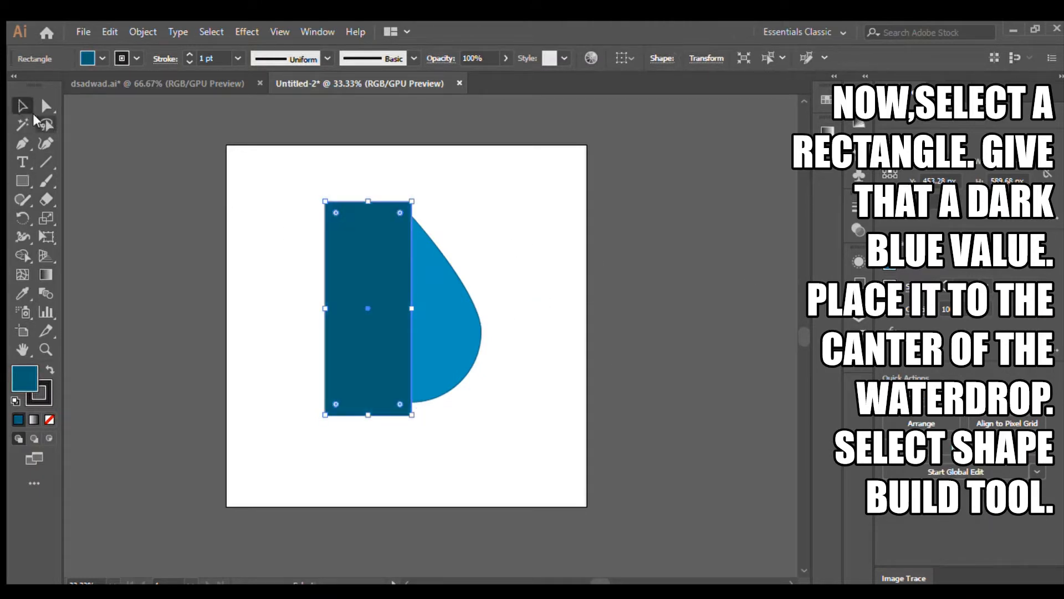
Widen and reposition the dark blue rectangle so its right edge lines up with the water drop's vertical centre line.
left_click_drag(261, 174, 527, 368)
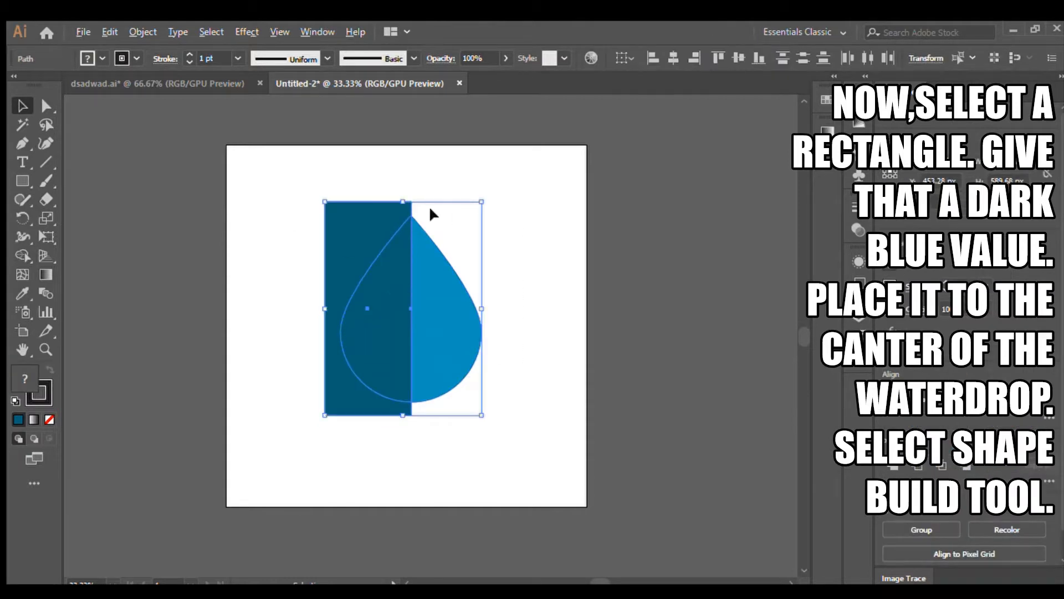
left_click(412, 198)
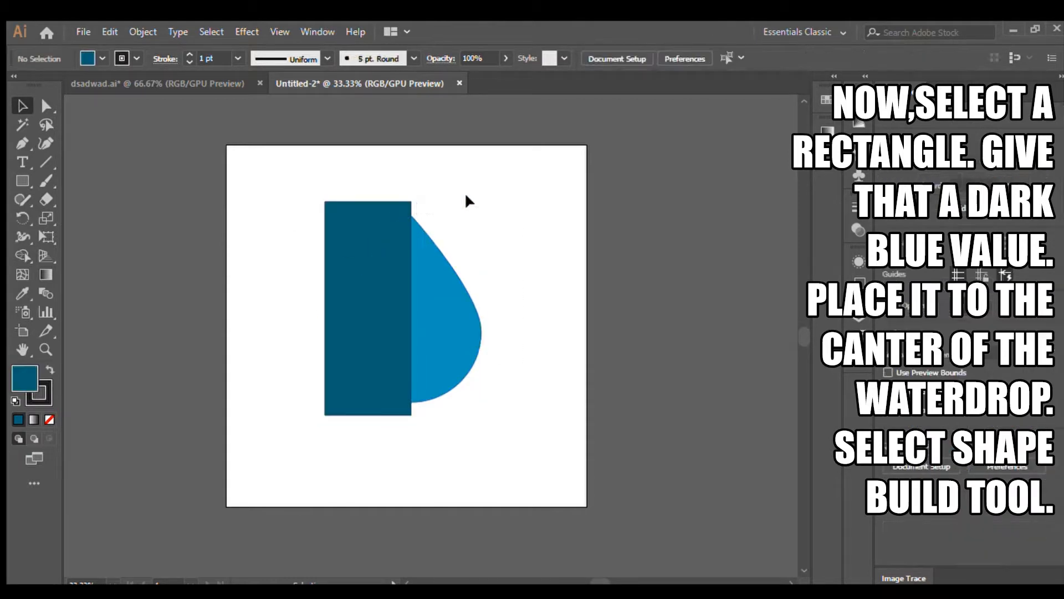
left_click(392, 311)
mouse_move(412, 308)
left_mouse_down()
mouse_move(424, 308)
mouse_move(278, 322)
mouse_move(341, 294)
mouse_move(427, 304)
mouse_move(411, 306)
left_mouse_up()
left_click(458, 231)
left_click(366, 298)
left_click(466, 249)
left_click(381, 283)
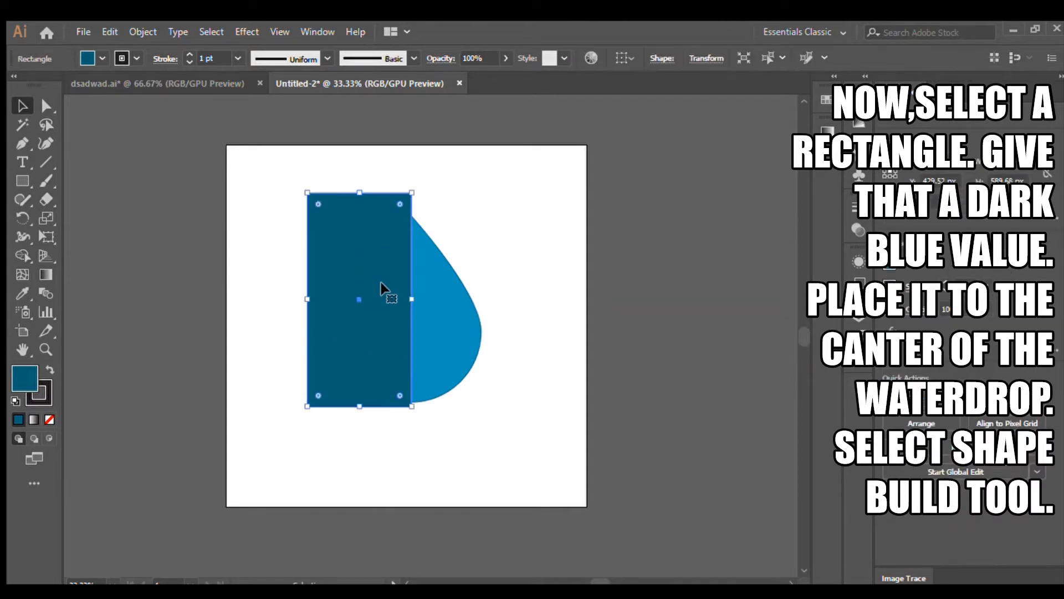
key("ctrl+plus")
key("ctrl+plus")
key("ctrl+plus")
left_click_drag(453, 223, 306, 318)
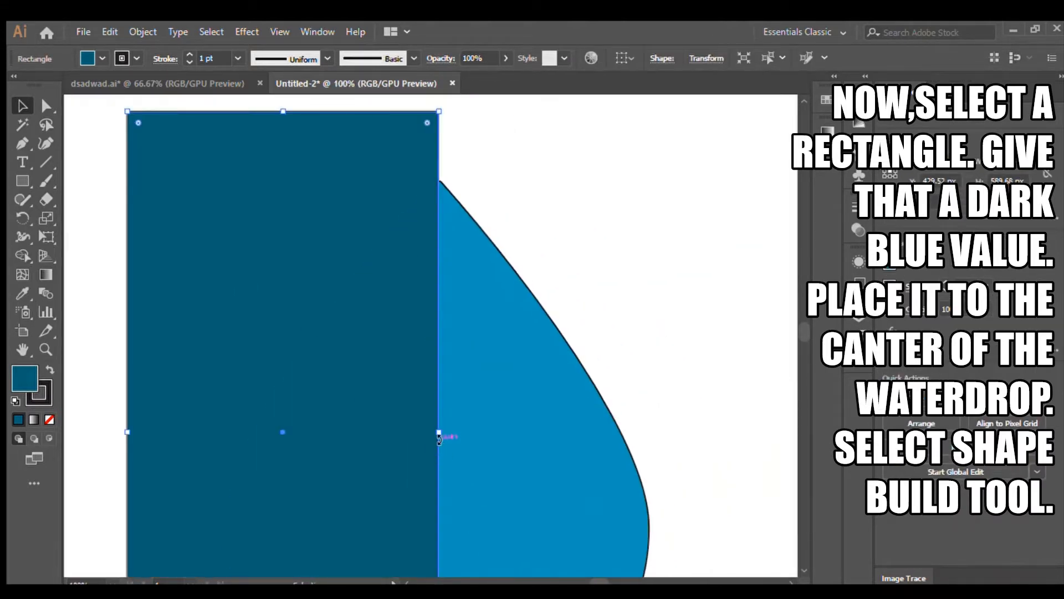
mouse_move(439, 432)
left_mouse_down()
mouse_move(423, 432)
mouse_move(438, 432)
left_mouse_up()
key("ctrl+minus")
key("ctrl+minus")
key("ctrl+minus")
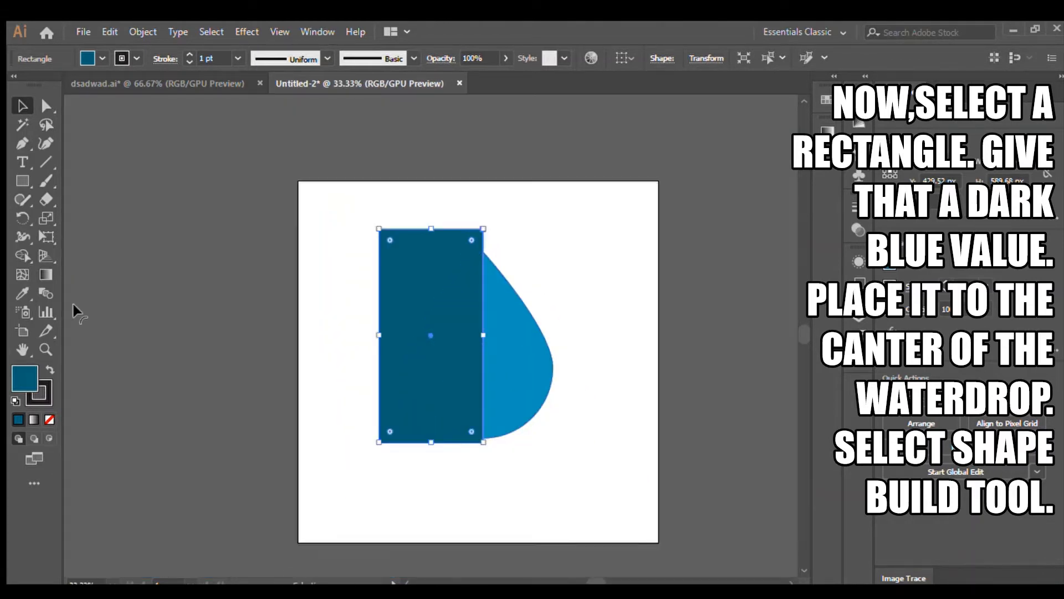
Remove the rectangle's area outside the water drop with the Shape Builder tool, keeping the dark left half, and select both halves.
key("ctrl+a")
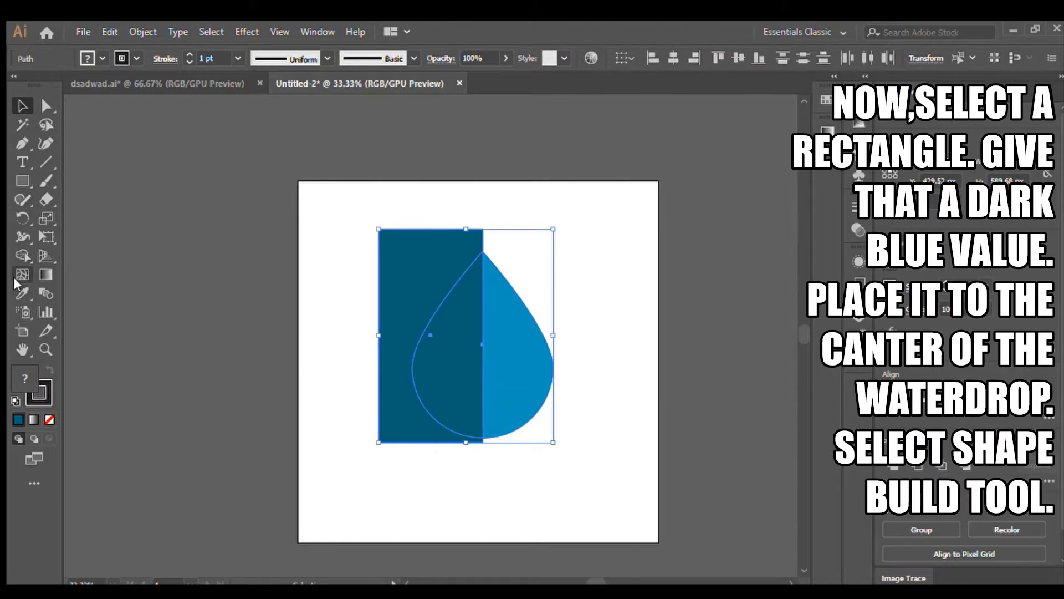
left_click(22, 255)
mouse_move(464, 238)
left_mouse_down("alt")
mouse_move(466, 294)
mouse_move(454, 305)
left_mouse_up("alt")
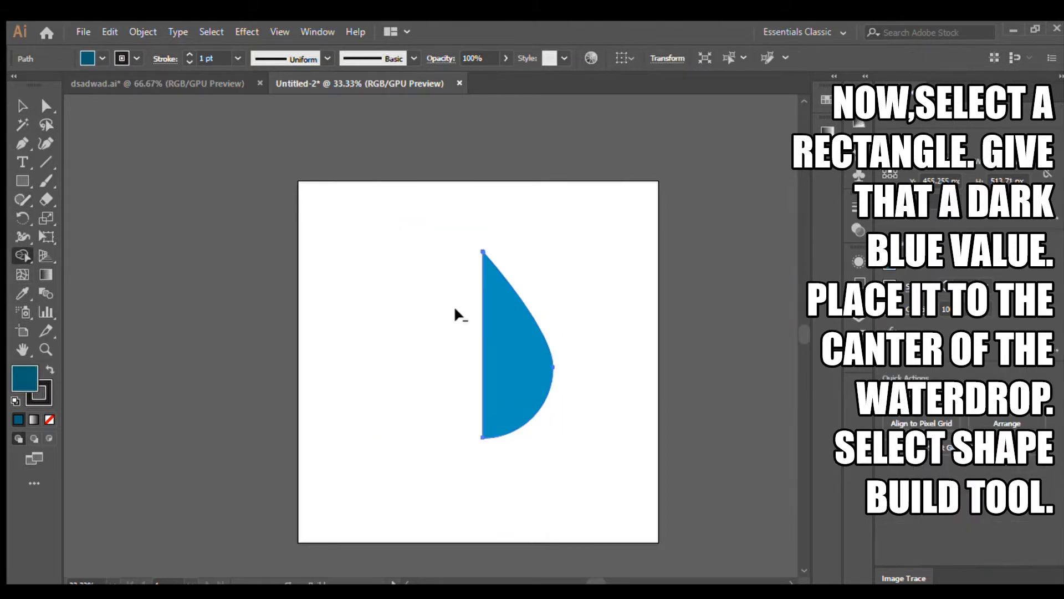
key("ctrl+z")
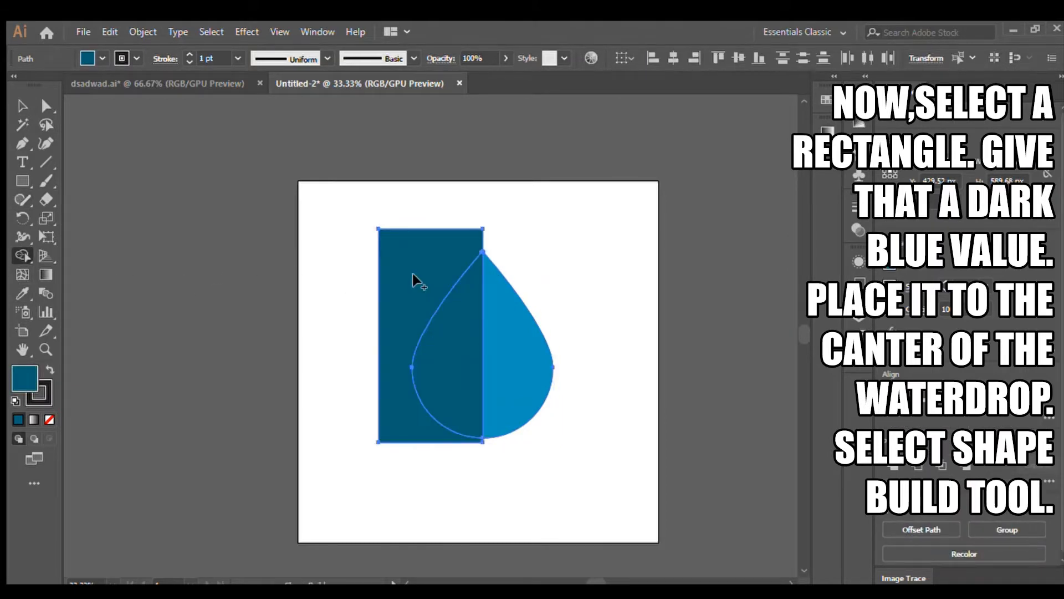
left_click_drag(514, 237, 385, 313, "alt")
left_click(22, 106)
left_click(343, 194)
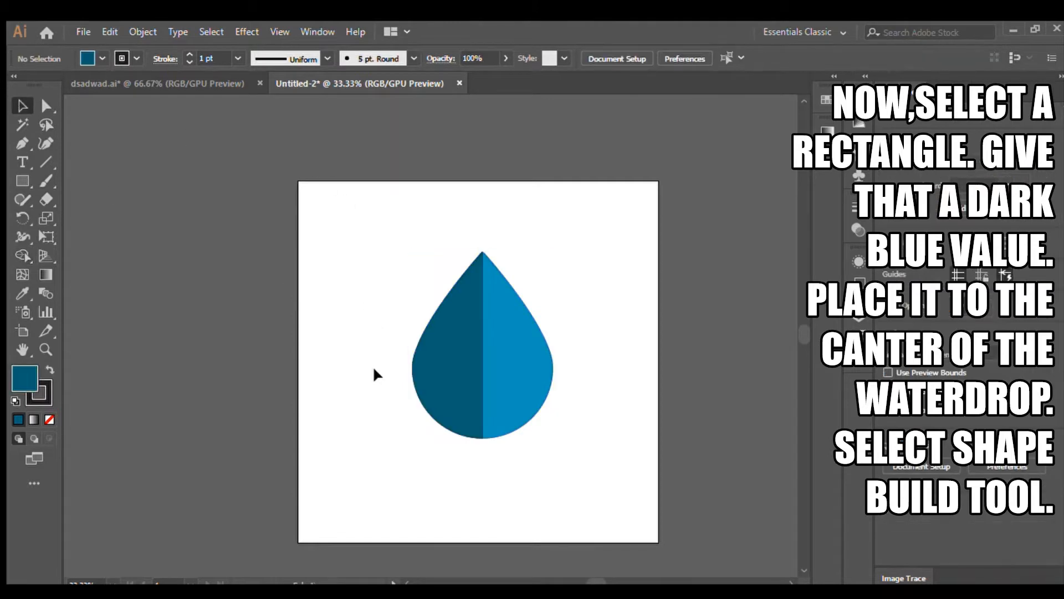
left_click_drag(363, 250, 551, 386)
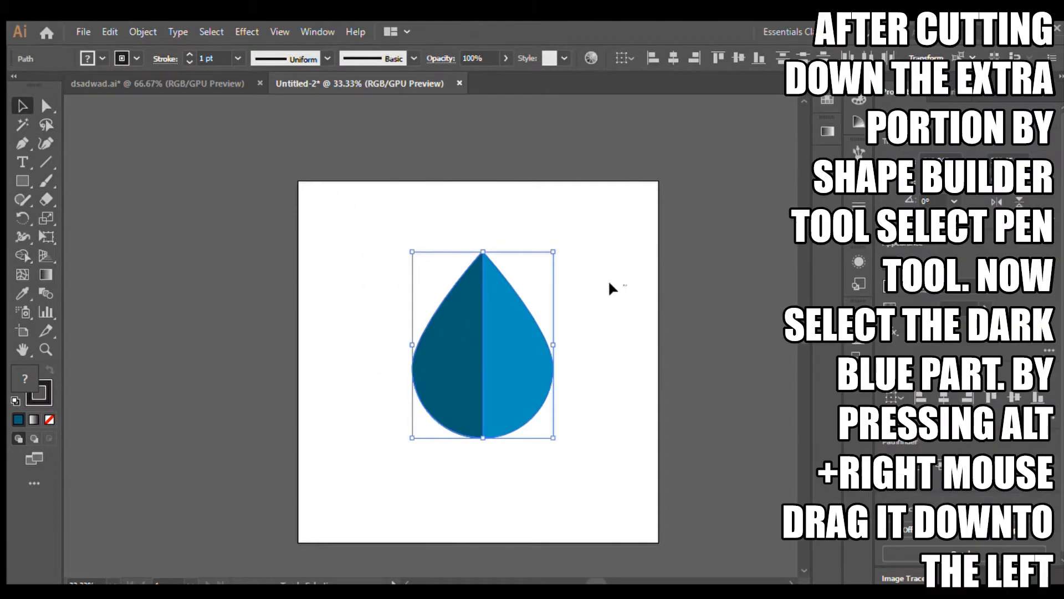
Try to merge the drop's dark and medium blue halves with the Shape Builder tool.
left_click_drag(625, 285, 542, 324)
left_click_drag(391, 228, 534, 451)
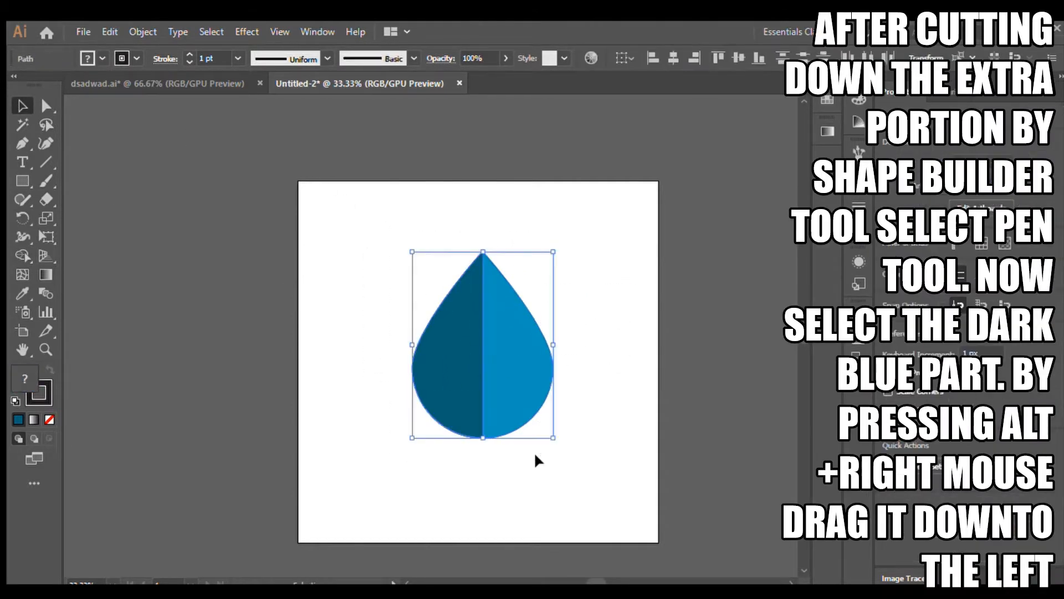
left_click(38, 106)
left_click(22, 255)
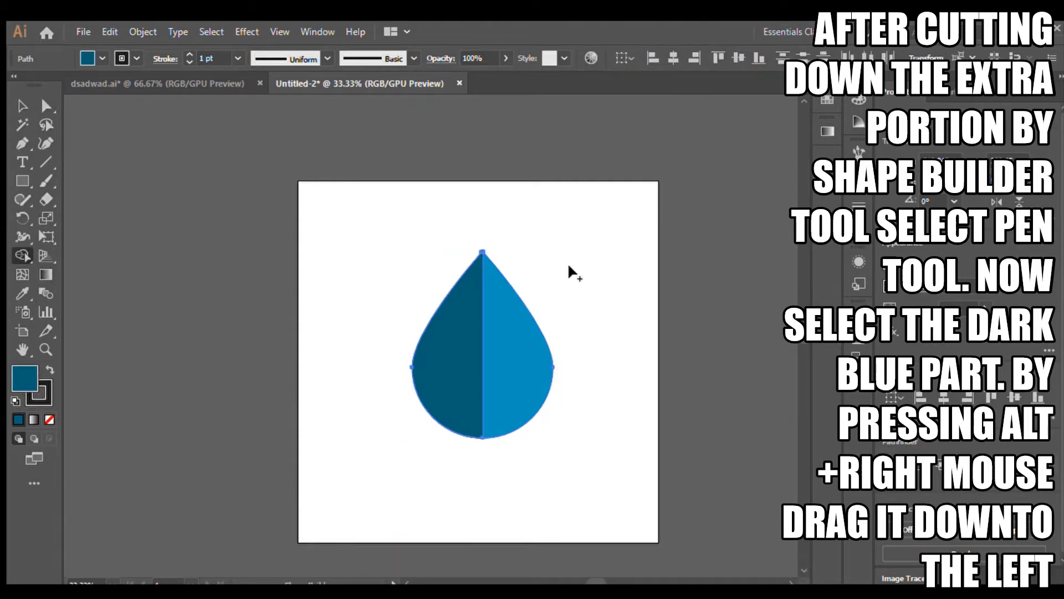
mouse_move(571, 272)
left_mouse_down()
mouse_move(438, 382)
mouse_move(476, 377)
left_mouse_up()
left_click(22, 104)
left_click(347, 209)
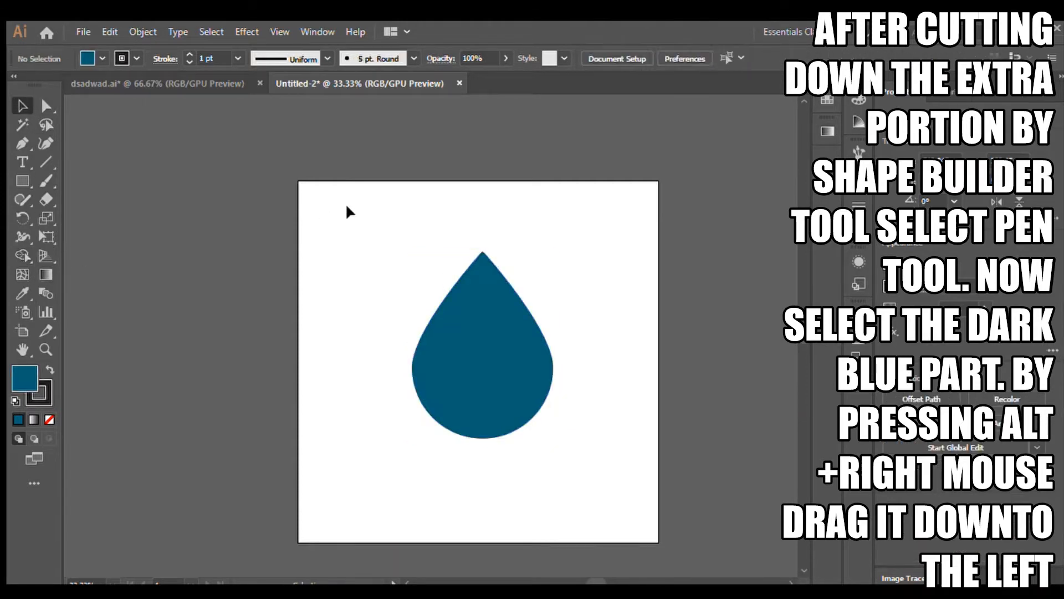
key("ctrl+z")
Remove the stroke from the dark blue left half of the water drop.
left_click(368, 297)
left_click(446, 342)
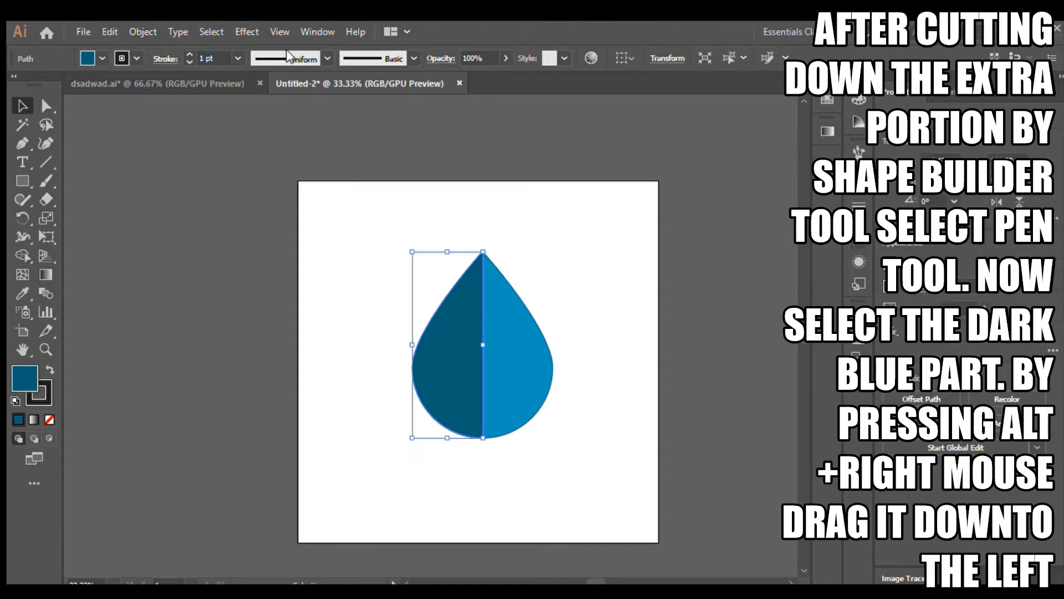
left_click(189, 61)
left_click(291, 180)
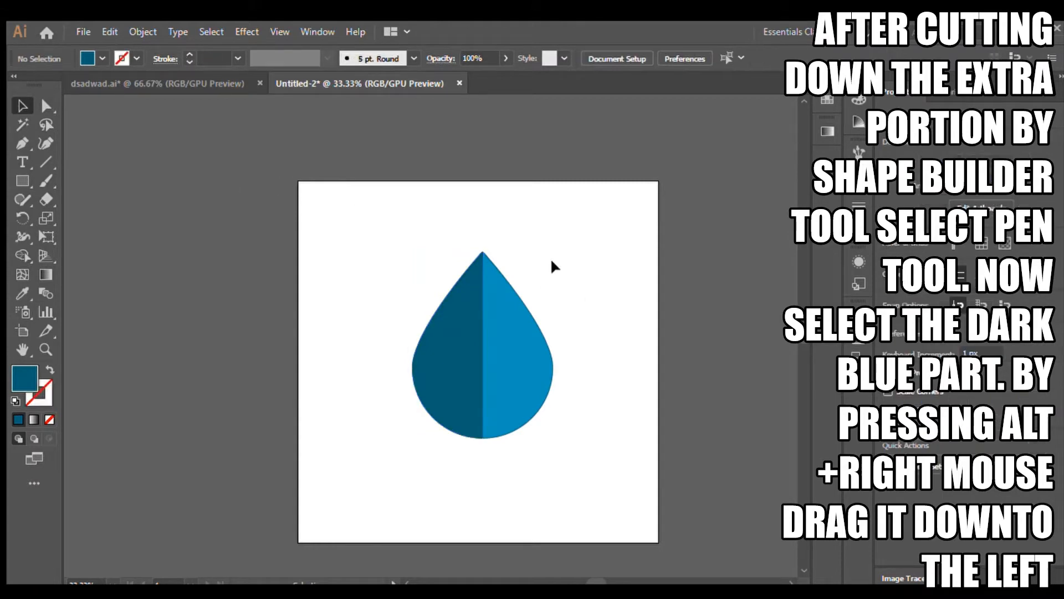
Try the Shape Builder tool again across both drop halves, and undo the resulting merge.
left_click_drag(574, 277, 387, 392)
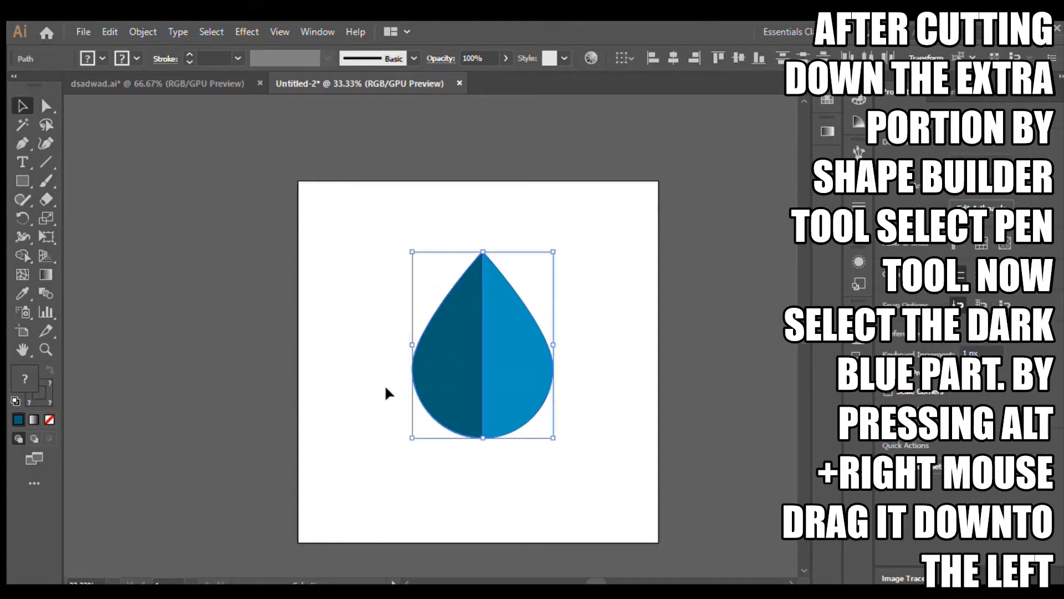
left_click(25, 258)
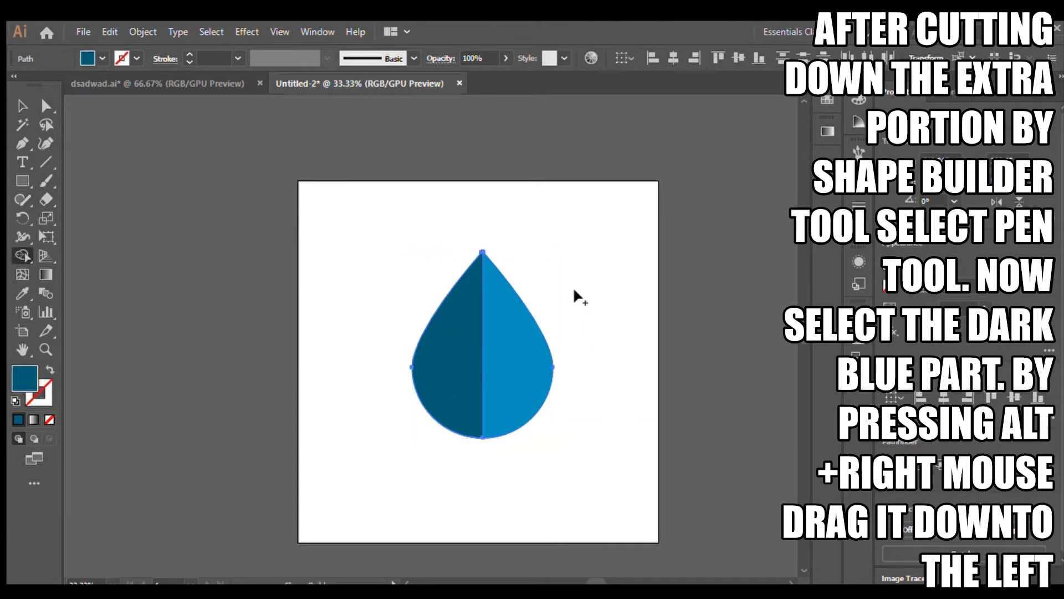
mouse_move(575, 290)
left_mouse_down()
mouse_move(477, 325)
mouse_move(455, 357)
left_mouse_up()
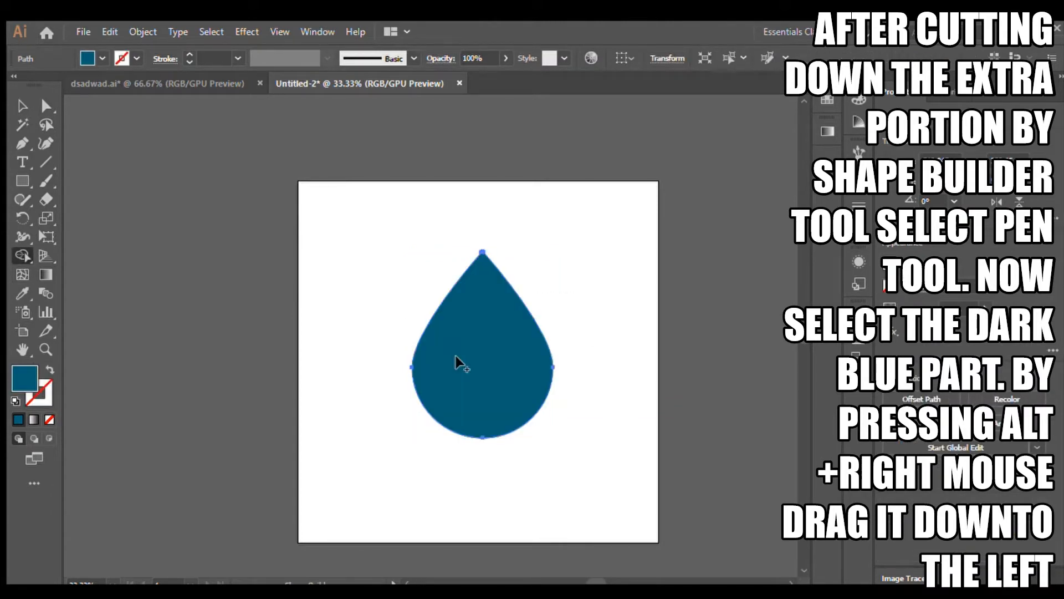
key("ctrl+z")
left_click(22, 106)
left_click(399, 183)
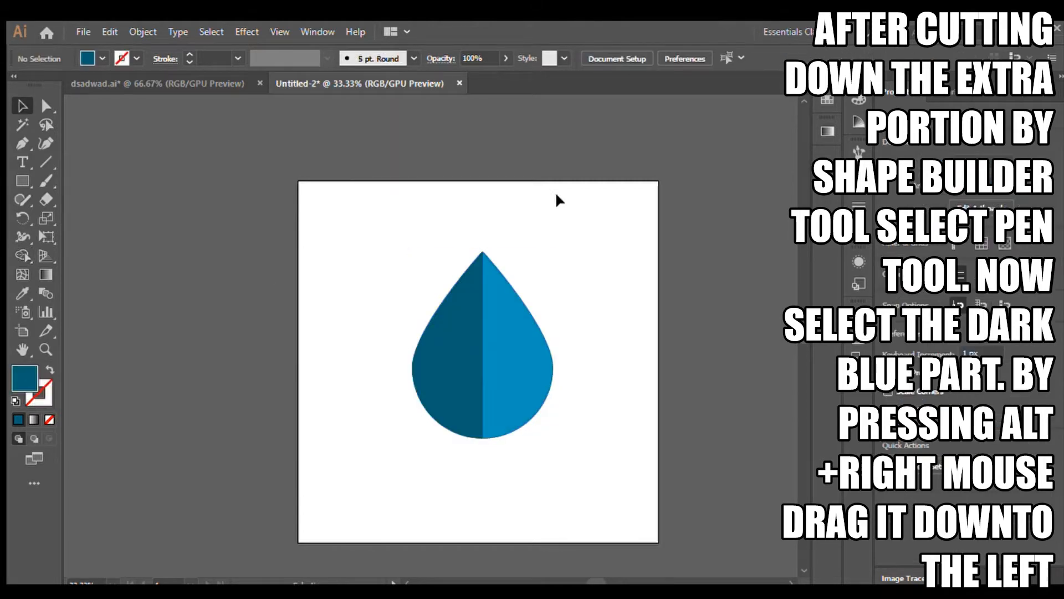
Select the dark blue left half of the drop and activate the Pen tool for reshaping it.
left_click(447, 350)
left_click_drag(557, 239, 516, 298)
left_click(470, 348)
left_click(46, 105)
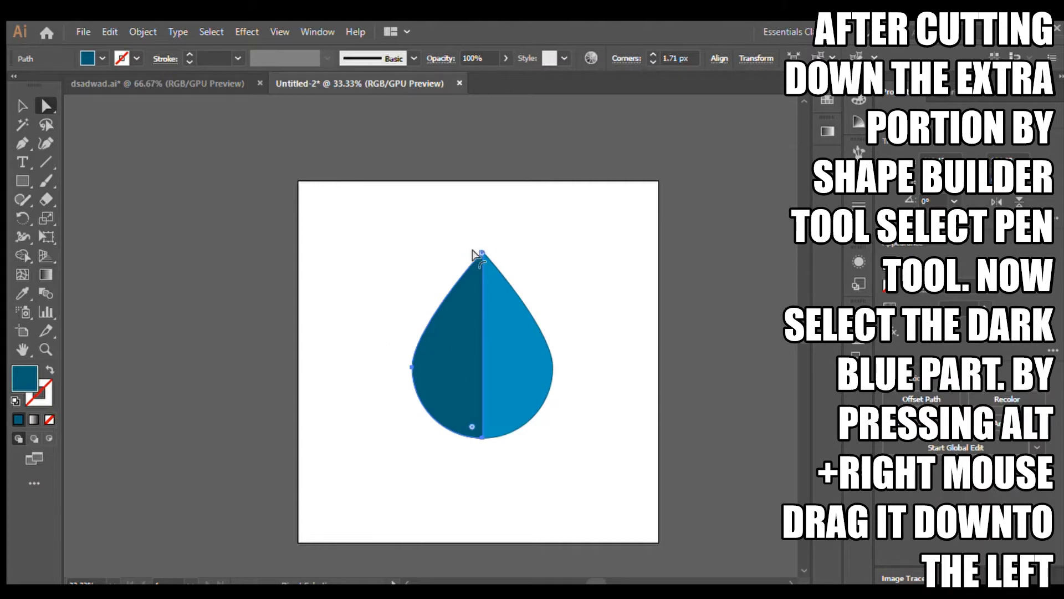
left_click(22, 143)
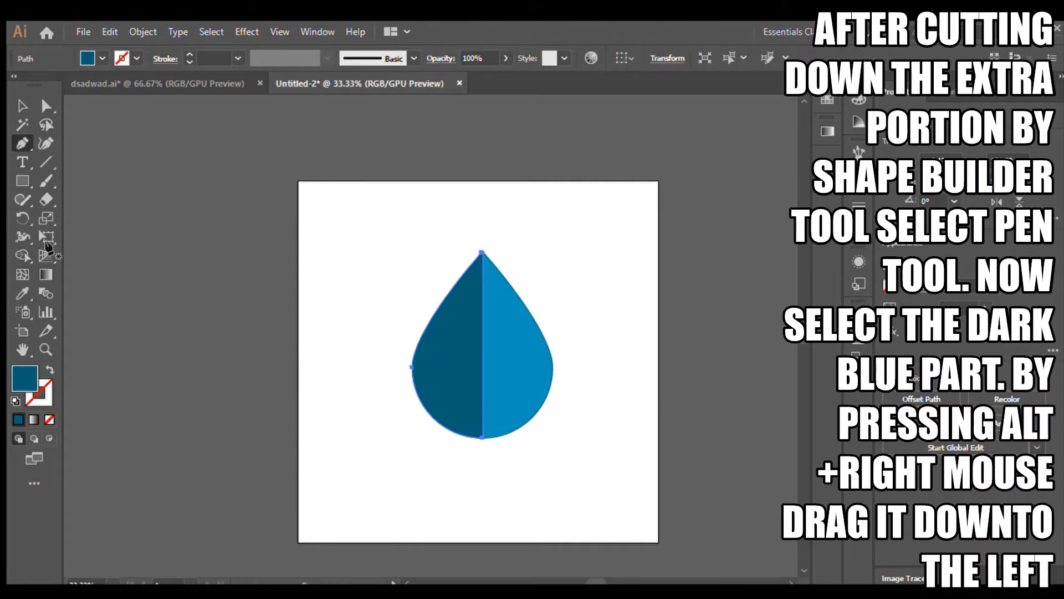
Try curving the dark half's straight inner edge from its tip and bottom anchor points with the Pen tool.
left_click_drag(480, 253, 426, 328)
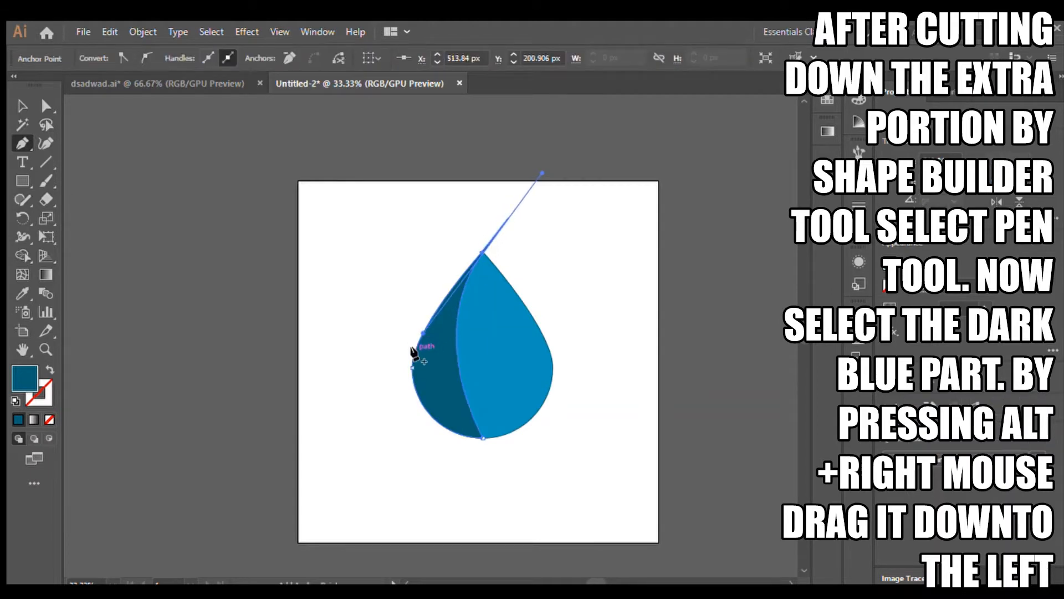
key("ctrl+z")
left_click_drag(481, 253, 438, 356)
key("ctrl+z")
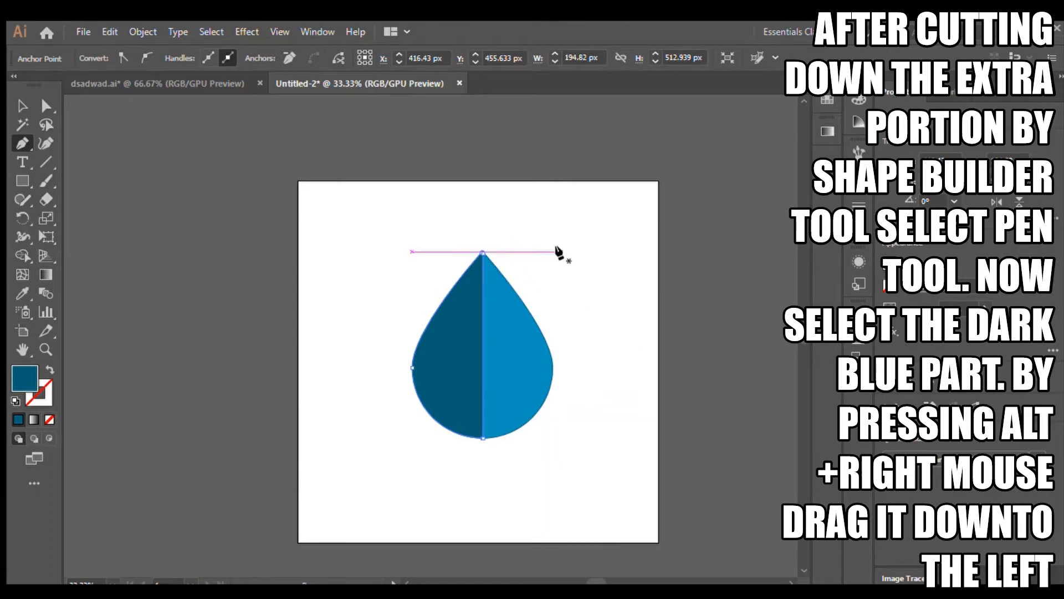
left_click_drag(481, 253, 448, 344)
key("ctrl+z")
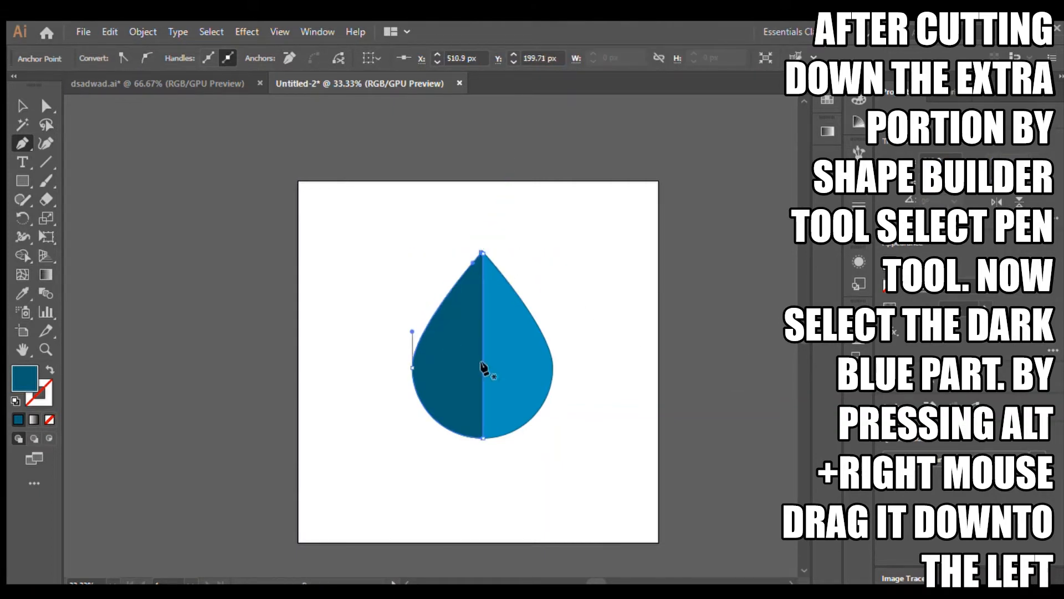
left_click_drag(480, 436, 434, 326)
key("ctrl+z")
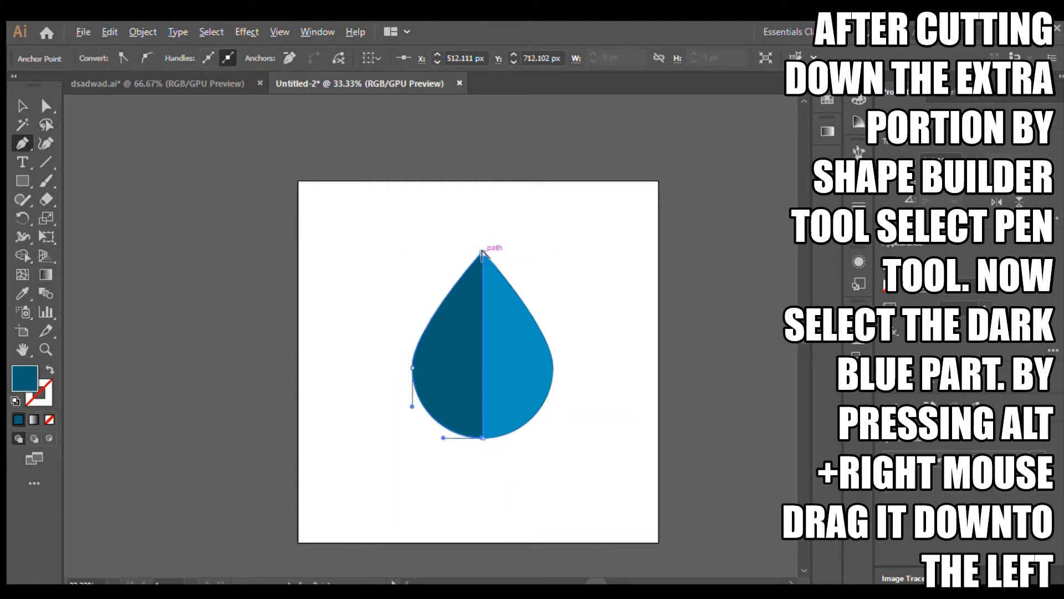
Bend the dark half's straight inner edge leftward into a smooth curve by extending a direction handle from the tip anchor with the Pen tool.
left_click_drag(481, 253, 402, 366)
left_click(22, 105)
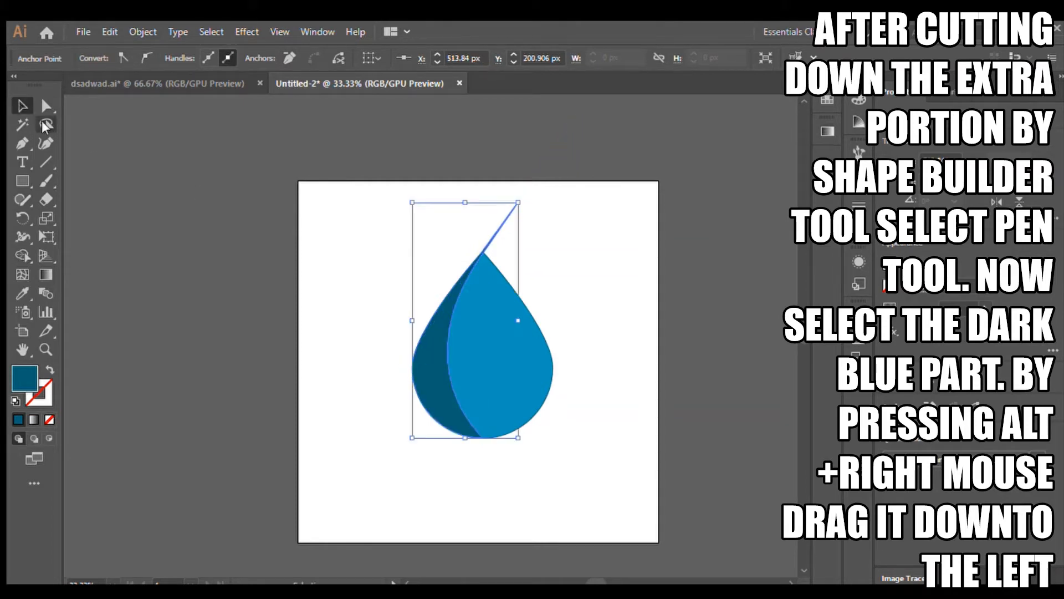
left_click(369, 216)
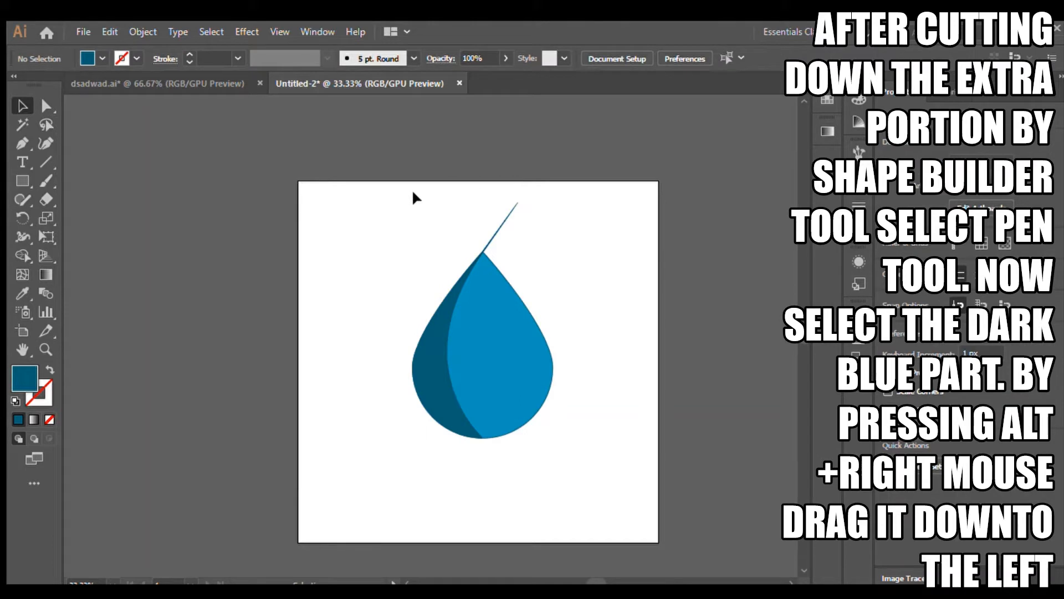
Remove the thin spike protruding above the drop's tip with the Shape Builder tool.
left_click_drag(439, 196, 478, 256)
left_click(22, 255)
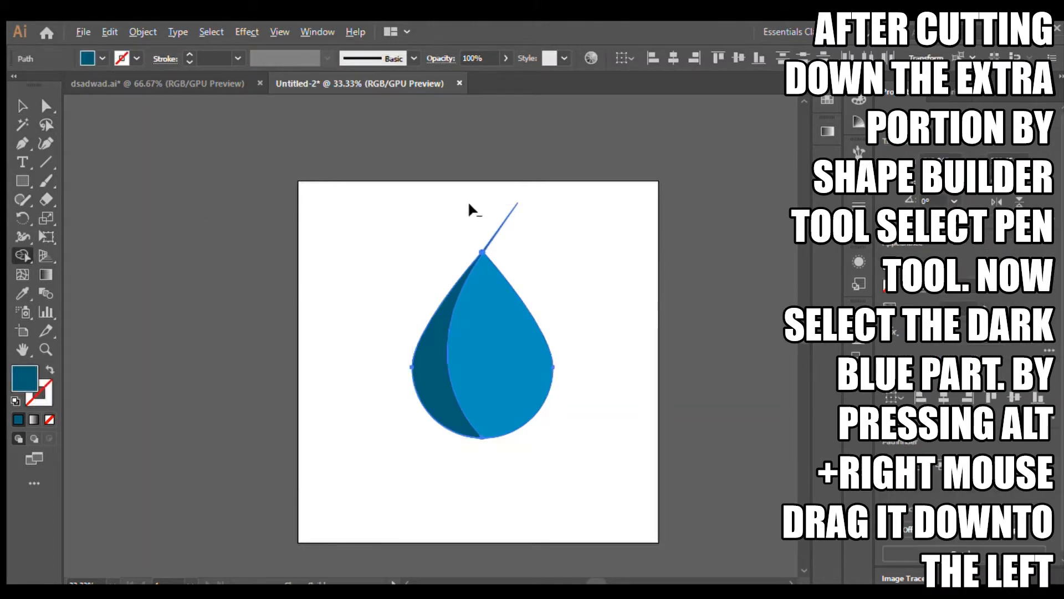
left_click(499, 230, "alt")
left_click(23, 105)
left_click(414, 226)
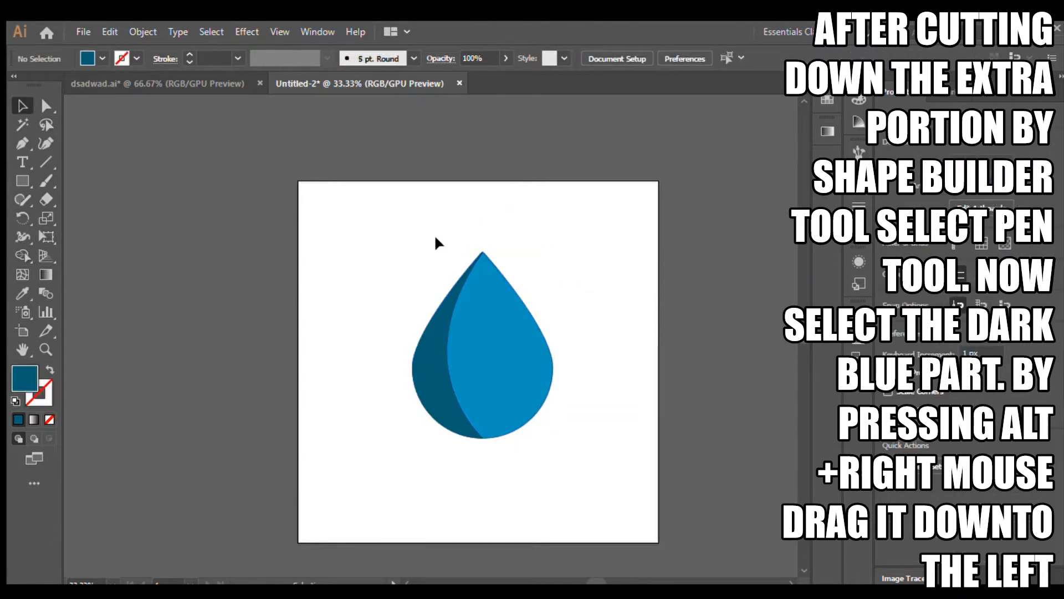
Select the medium blue drop shape and remove its stroke.
key("ctrl+plus")
key("ctrl+plus")
key("ctrl+minus")
key("ctrl+minus")
key("ctrl+minus")
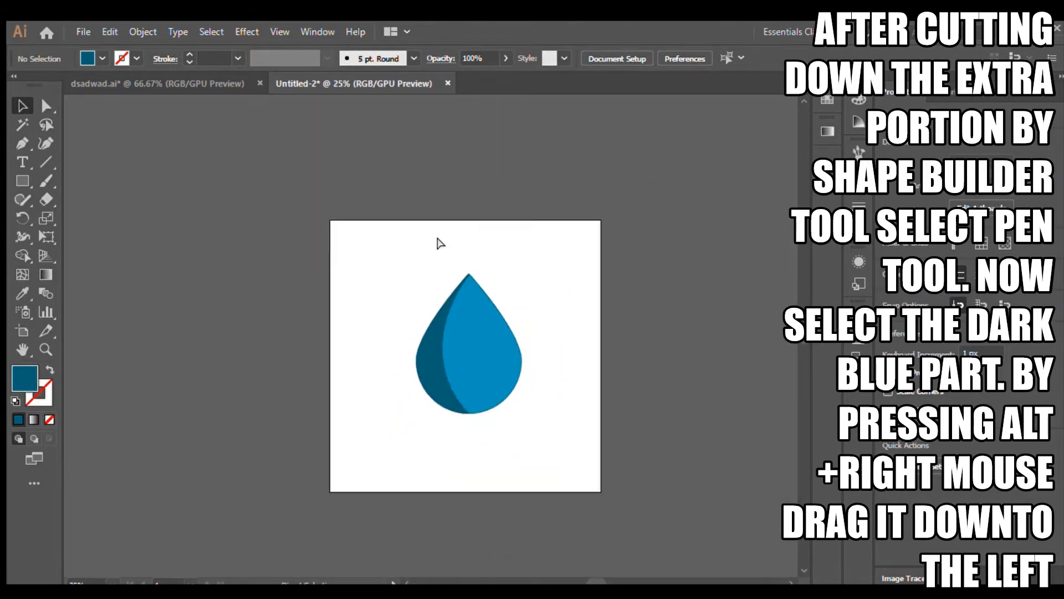
key("ctrl+plus")
key("ctrl+plus")
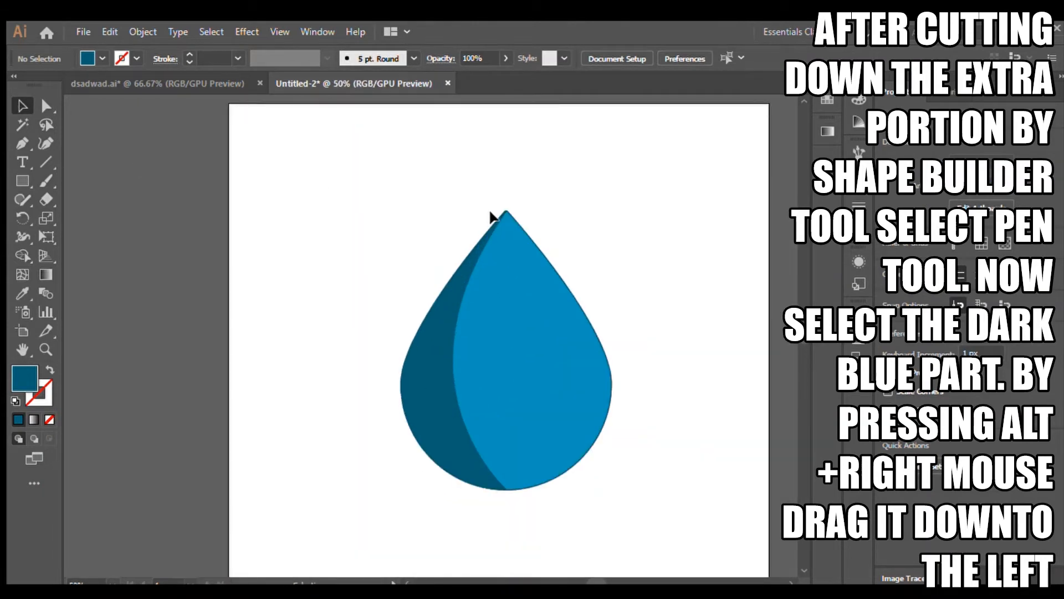
left_click_drag(530, 269, 290, 271)
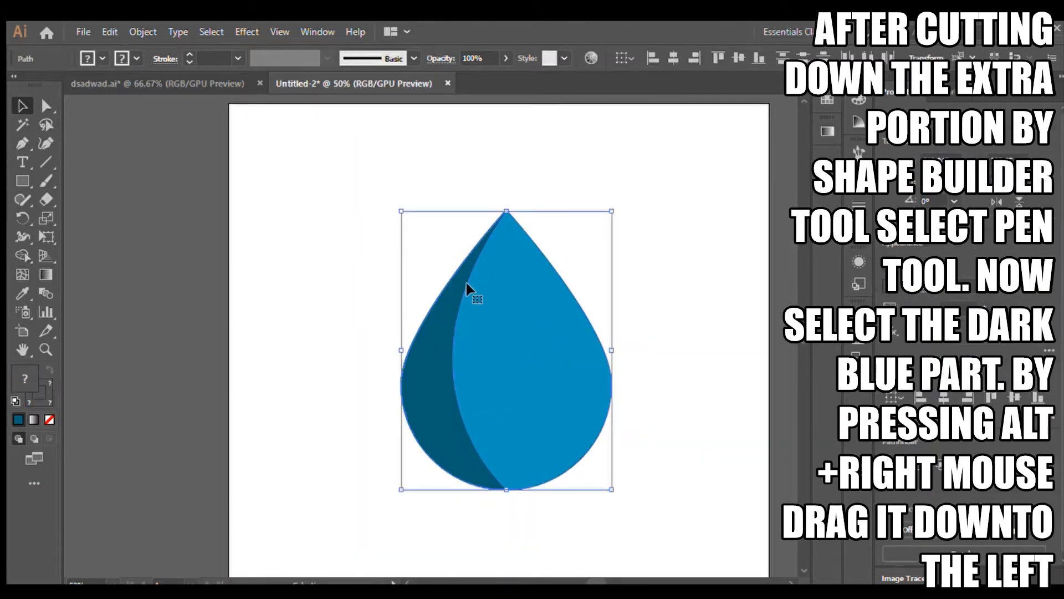
left_click(373, 233)
left_click(537, 283)
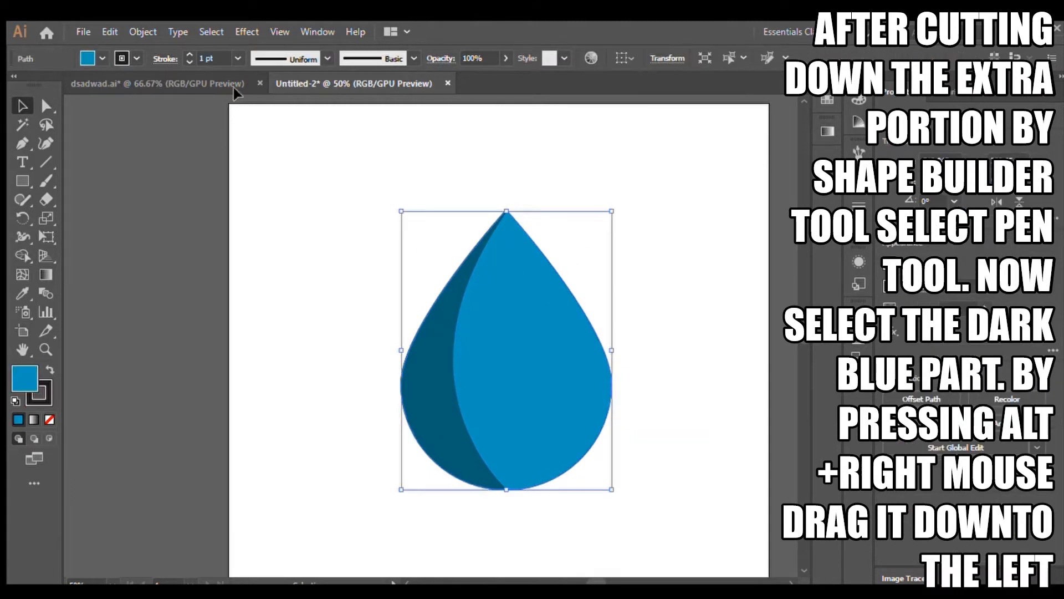
left_click(189, 63)
left_click(271, 133)
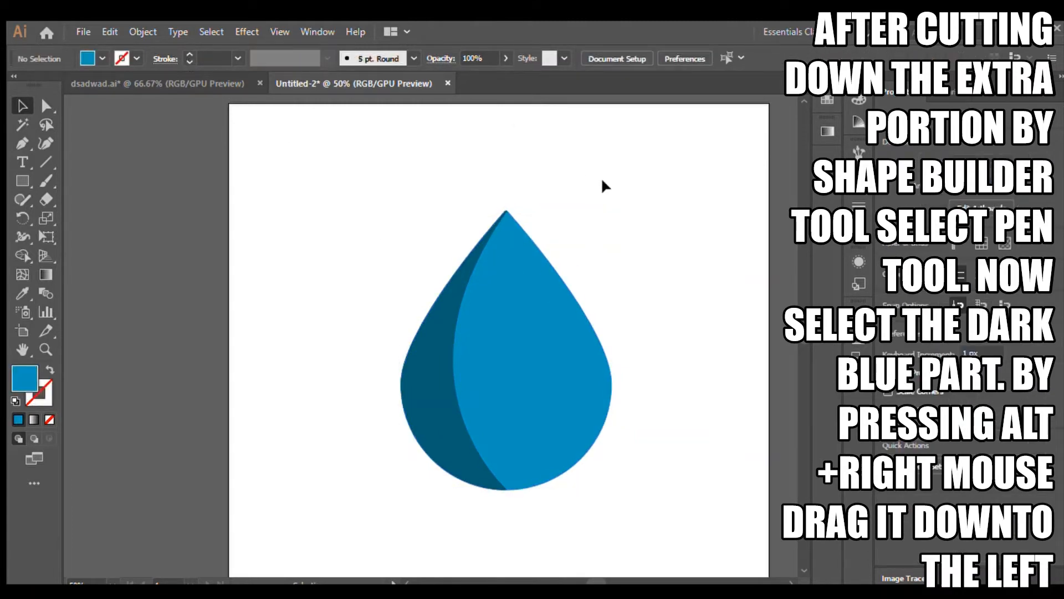
left_click_drag(591, 214, 398, 449)
mouse_move(514, 379)
left_mouse_down()
mouse_move(468, 363)
mouse_move(511, 380)
left_mouse_up()
left_click(645, 258)
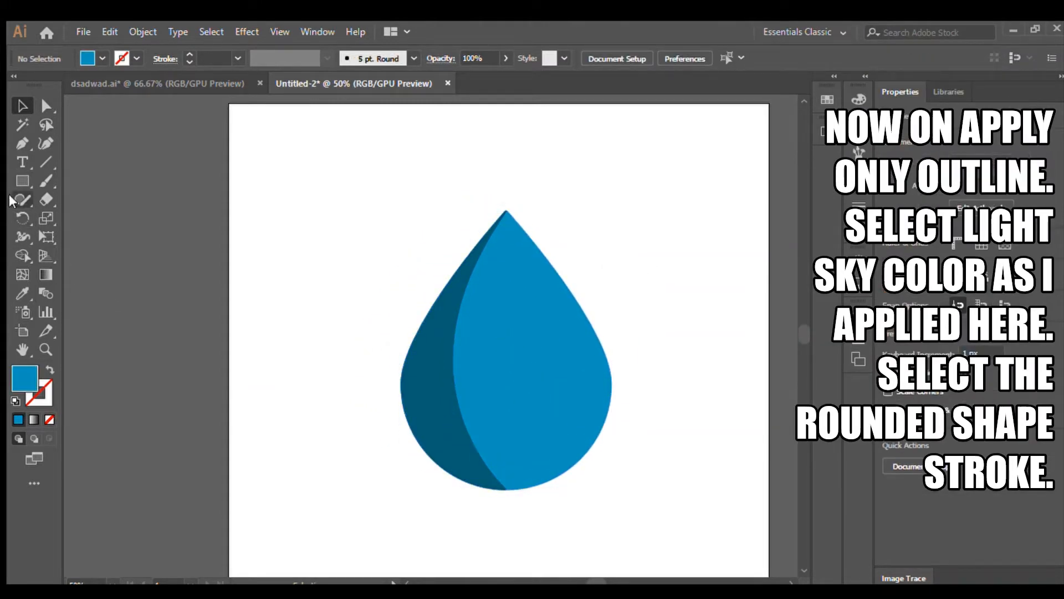
Draw a short curved highlight path inside the drop's lower-right edge with the Curvature tool.
left_click(46, 143)
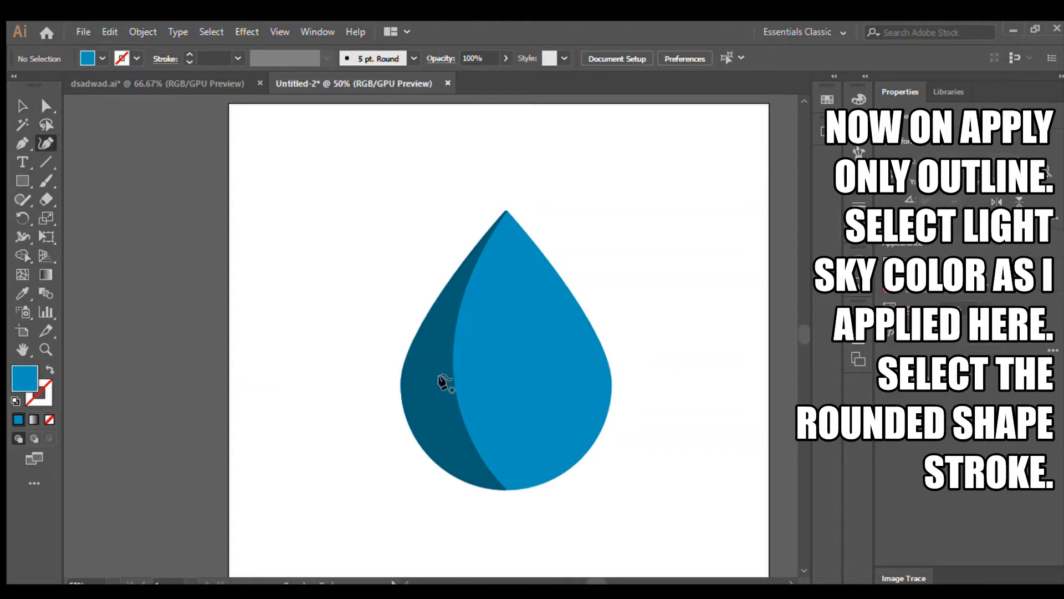
left_click(578, 404)
left_click(527, 447)
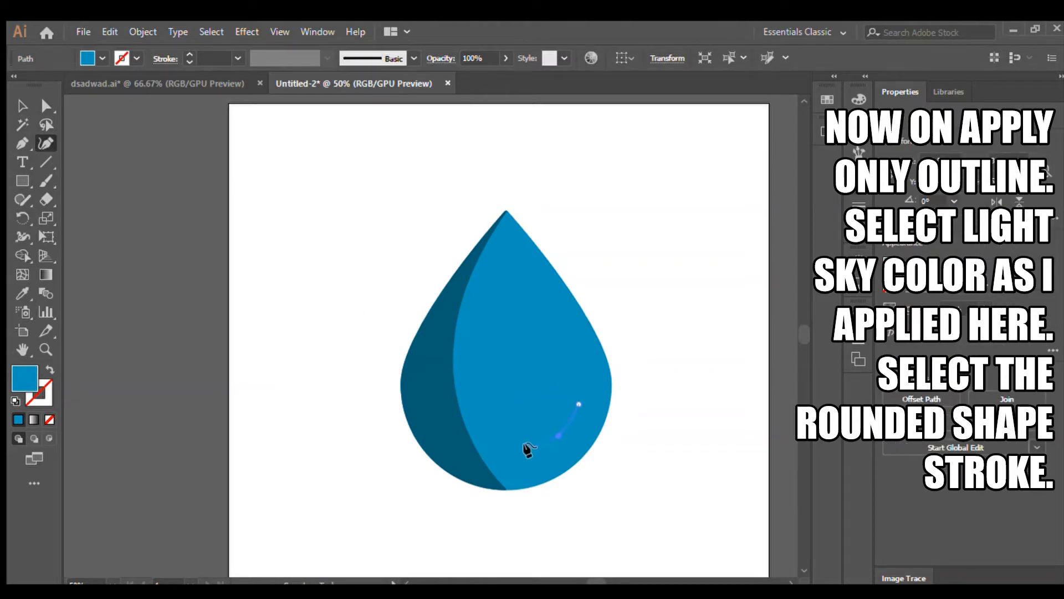
left_click(21, 105)
left_click(354, 340)
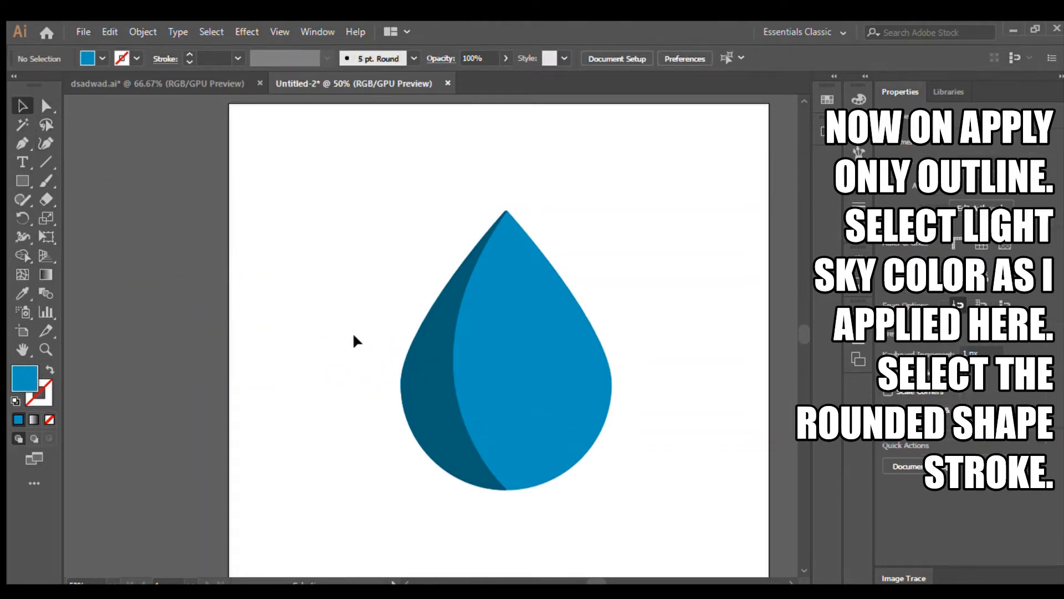
Give the curved highlight path a round-ended stroke with a weight of 21 pt.
left_click(548, 437)
left_click(941, 282)
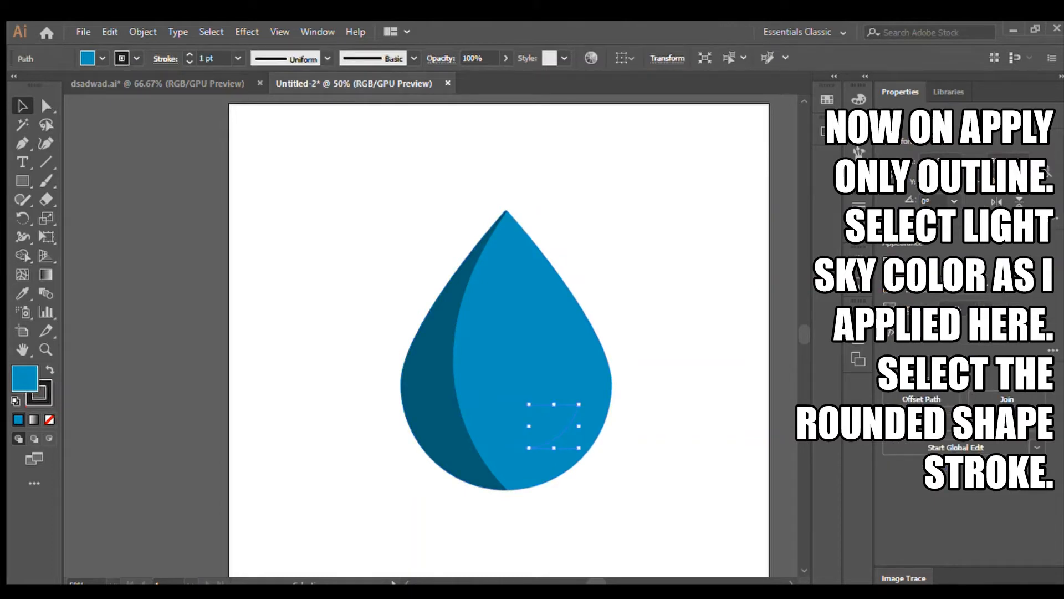
scroll(941, 282, "up", 6)
left_click(312, 198)
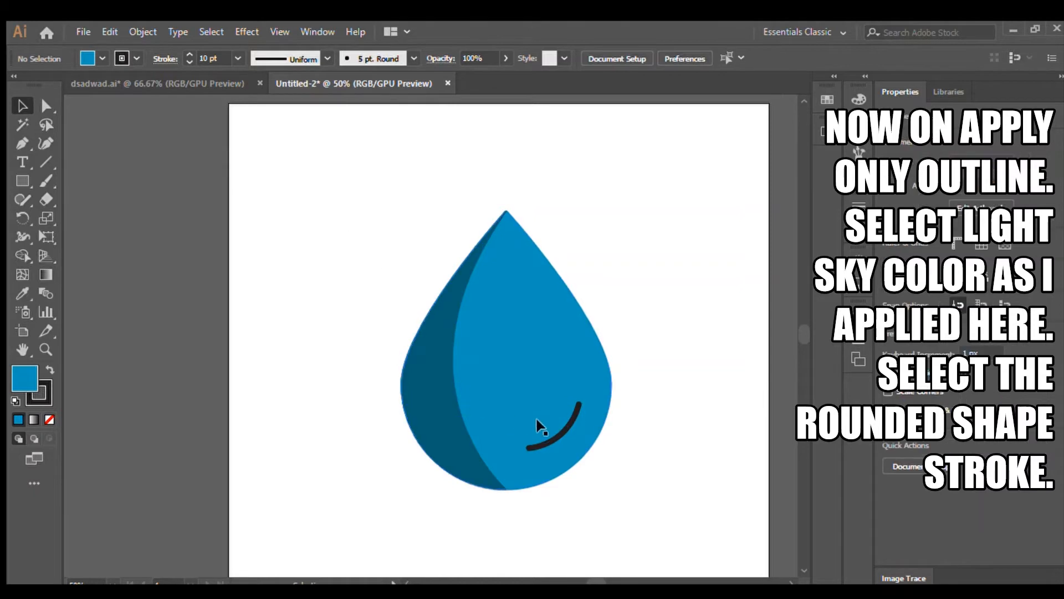
left_click(559, 435)
scroll(947, 287, "up", 7)
scroll(947, 287, "up", 3)
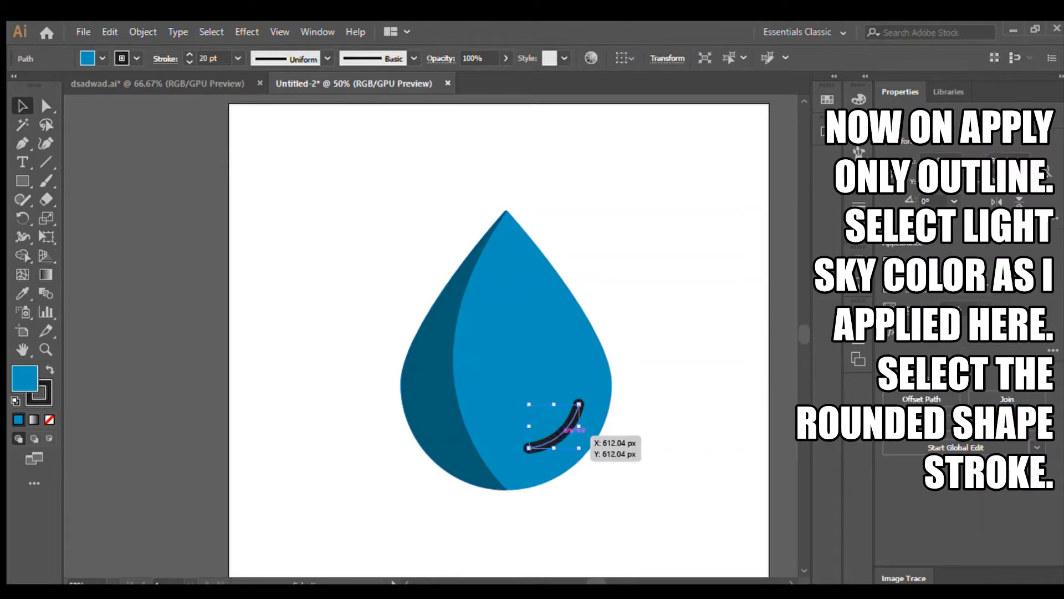
left_click(340, 187)
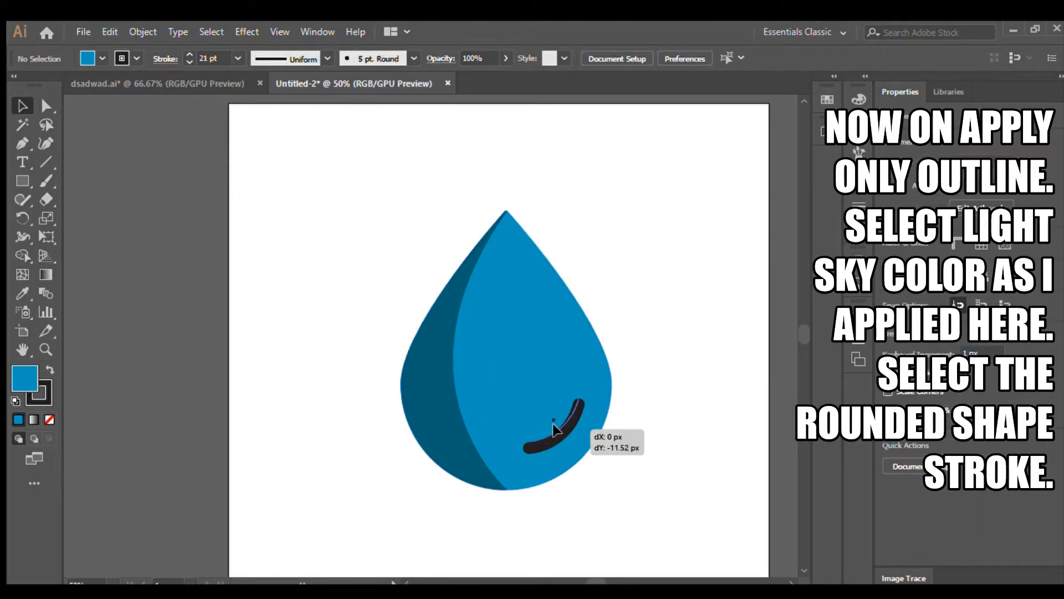
Make the highlight curve slightly narrower by pulling its lower-left end inward.
left_click(553, 434)
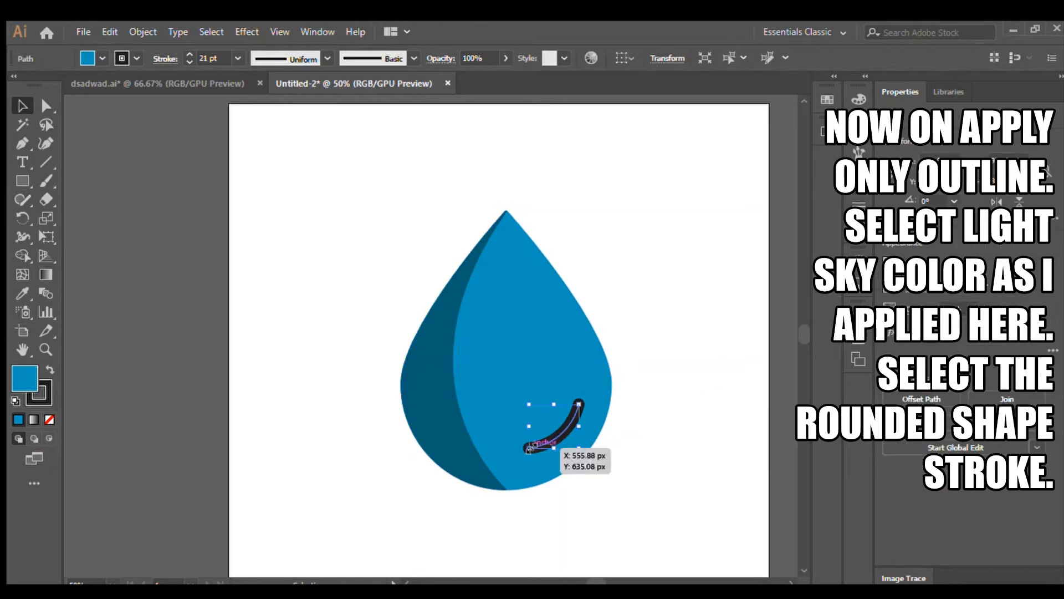
left_click_drag(529, 448, 535, 446)
left_click(641, 375)
left_click(570, 428)
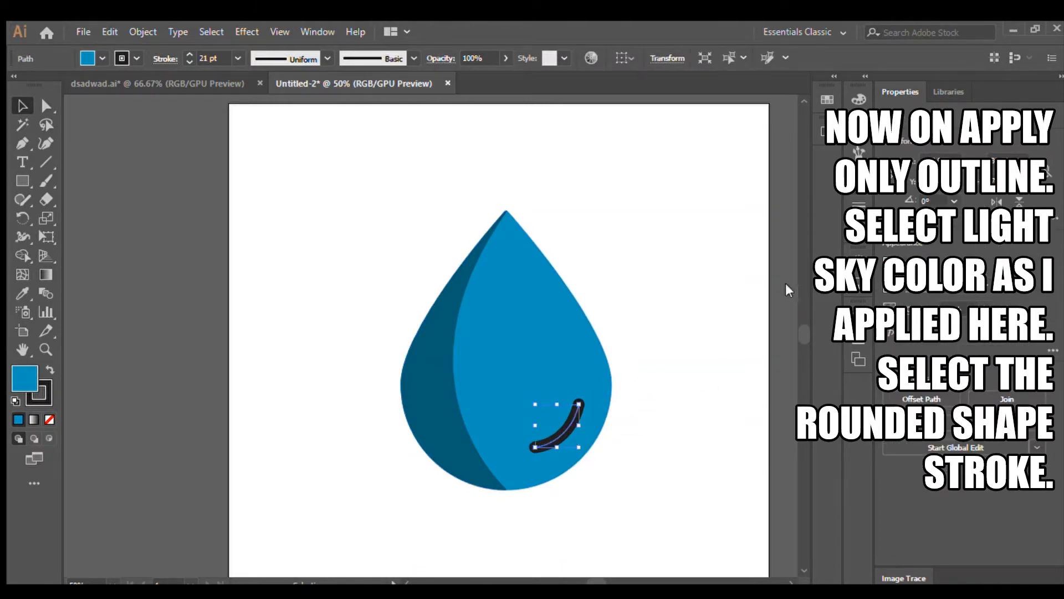
Recolour the highlight curve's stroke and fill to a light sky blue.
left_click(652, 228)
key("ctrl+z")
left_click(790, 261)
left_click_drag(31, 391, 45, 398)
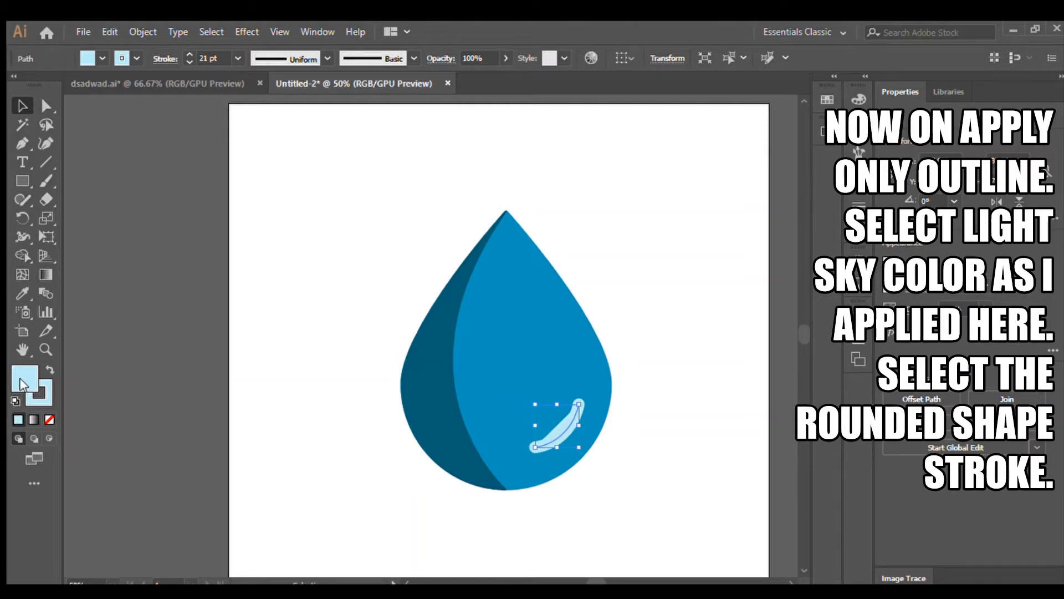
Undo the highlight curve's recolouring and give only its stroke a pale aqua colour, keeping the fill unchanged.
key("ctrl+z")
key("ctrl+z")
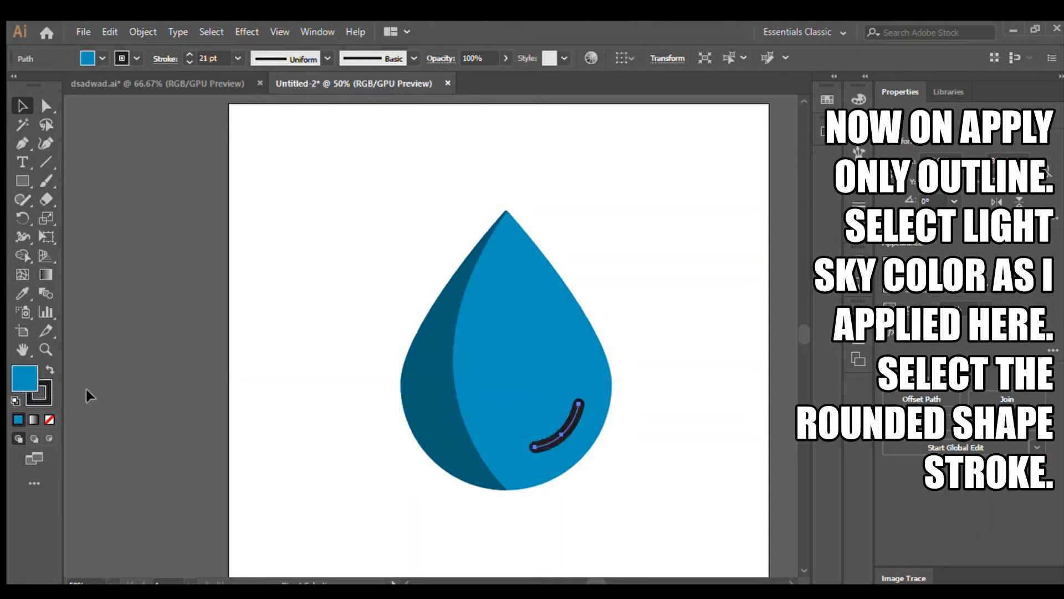
left_click(40, 403)
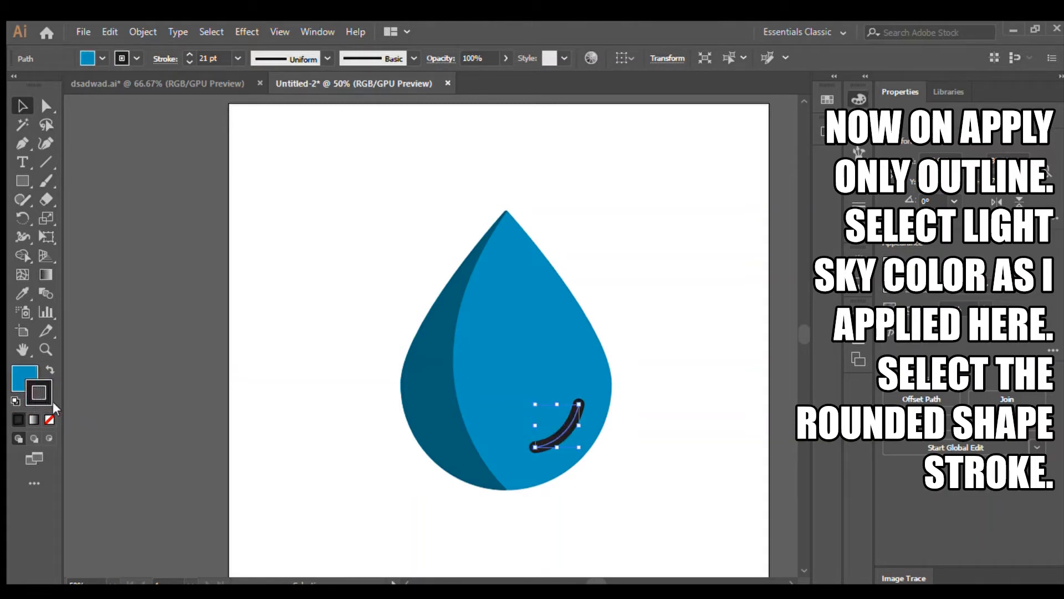
mouse_move(723, 144)
left_mouse_down()
mouse_move(760, 144)
mouse_move(717, 136)
mouse_move(730, 137)
left_mouse_up()
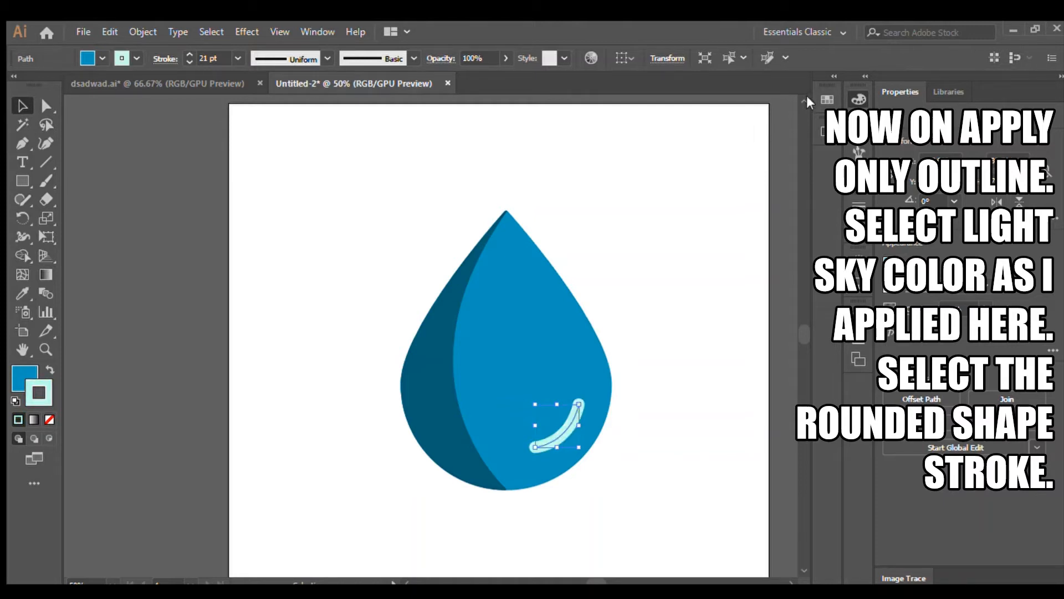
left_click(684, 268)
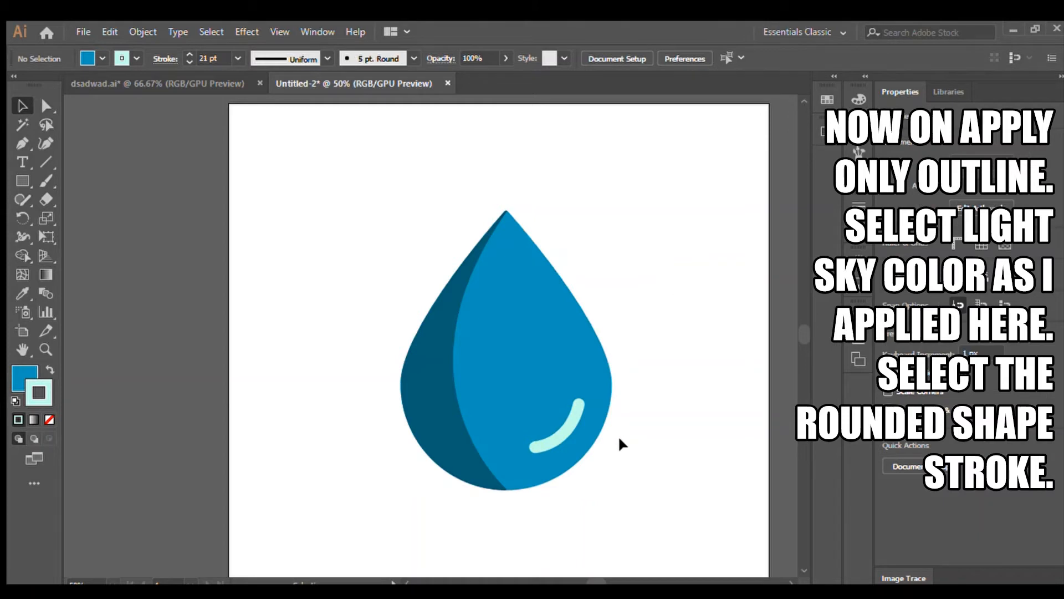
Select all parts of the water drop and move them off the artboard, beyond its lower-left corner.
left_click_drag(392, 138, 626, 497)
mouse_move(496, 386)
left_mouse_down()
mouse_move(198, 321)
mouse_move(297, 318)
mouse_move(498, 381)
left_mouse_up()
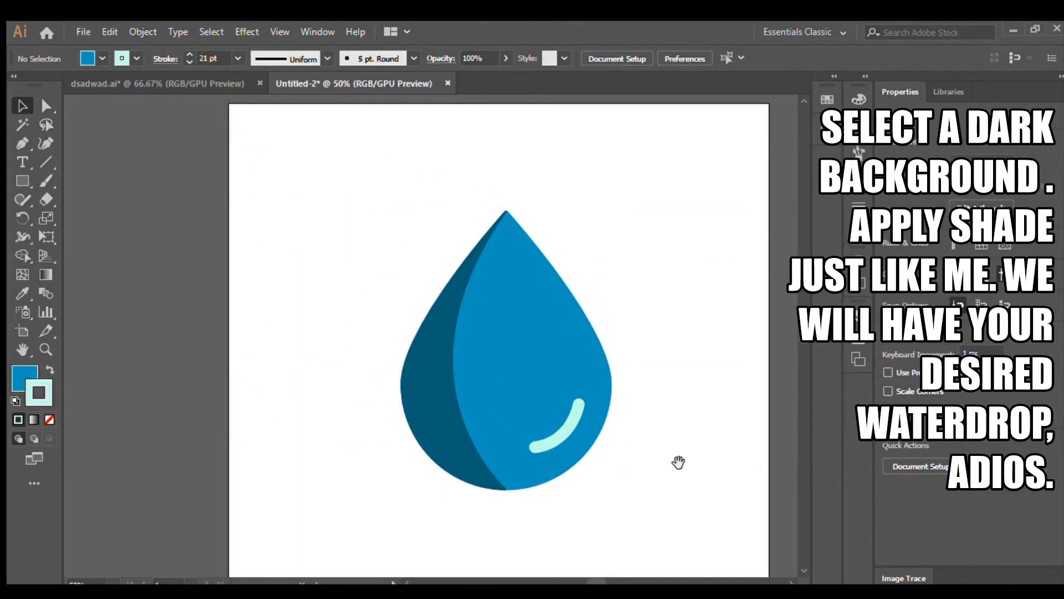
left_click_drag(677, 459, 661, 370)
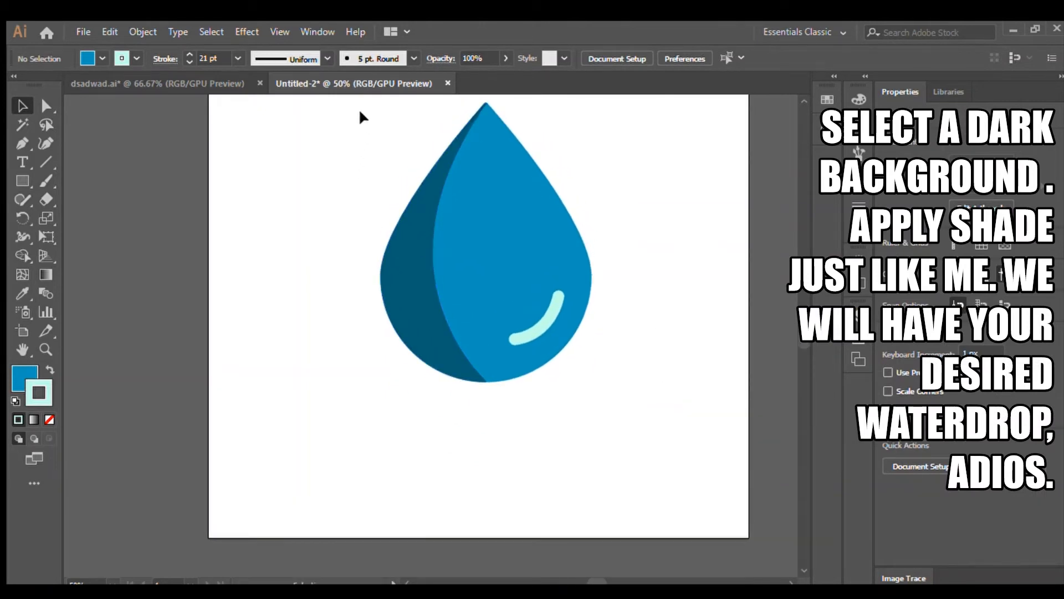
left_click_drag(364, 117, 564, 428)
left_click_drag(603, 468, 648, 328)
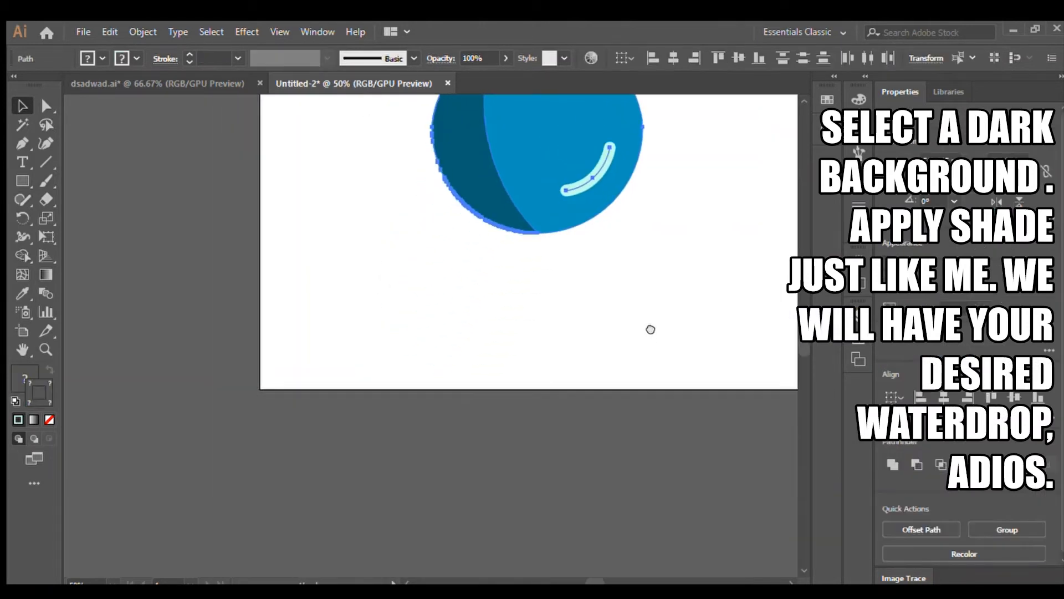
left_click_drag(590, 206, 188, 494)
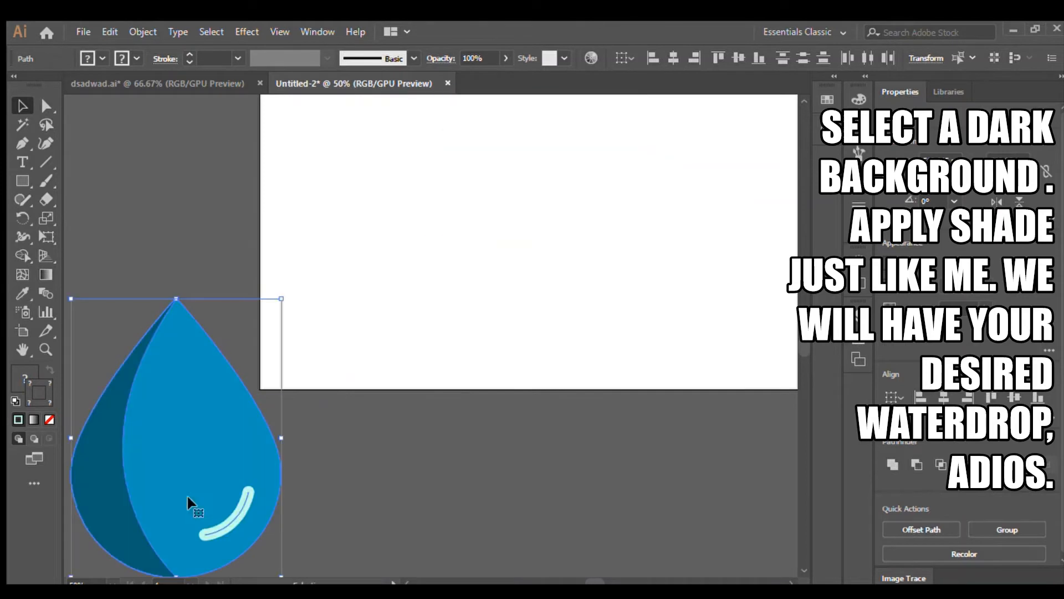
left_click(444, 500)
Draw a background rectangle covering the whole artboard and set its stroke weight to 0 pt.
left_click_drag(496, 245, 482, 402)
key("ctrl+minus")
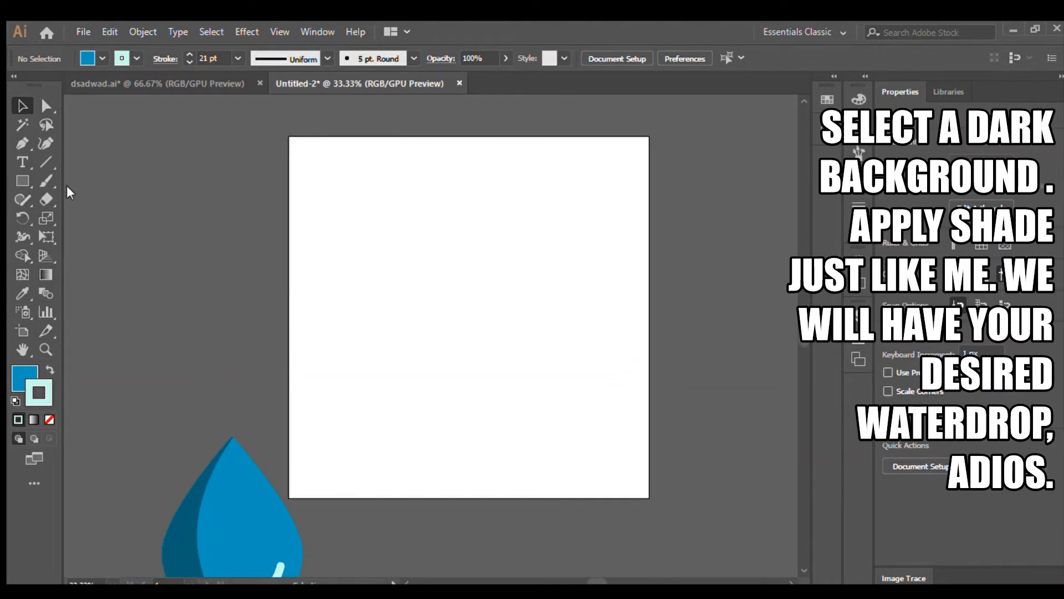
key("m")
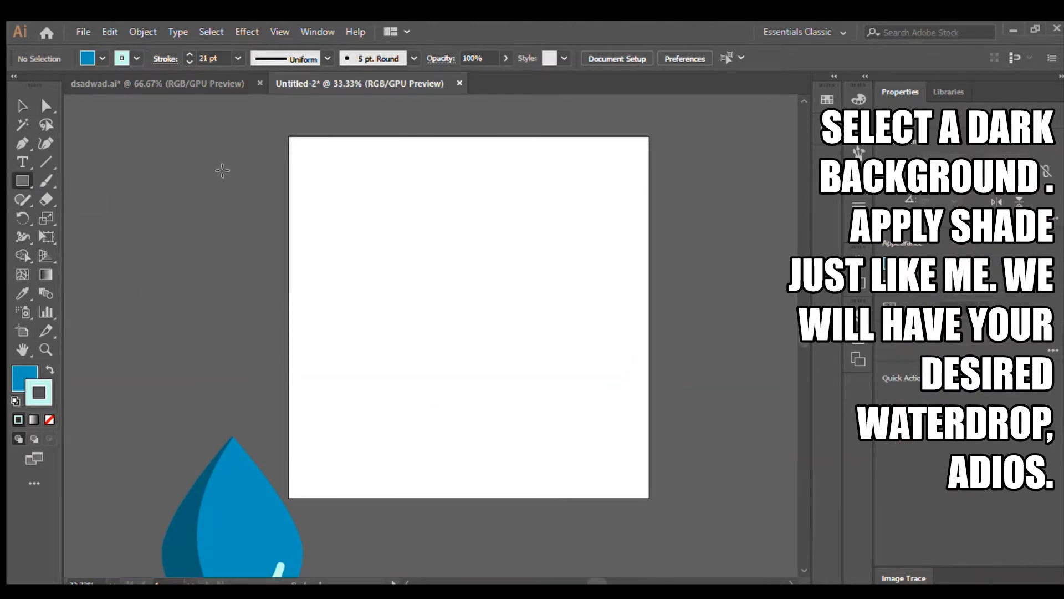
left_click_drag(289, 137, 649, 500)
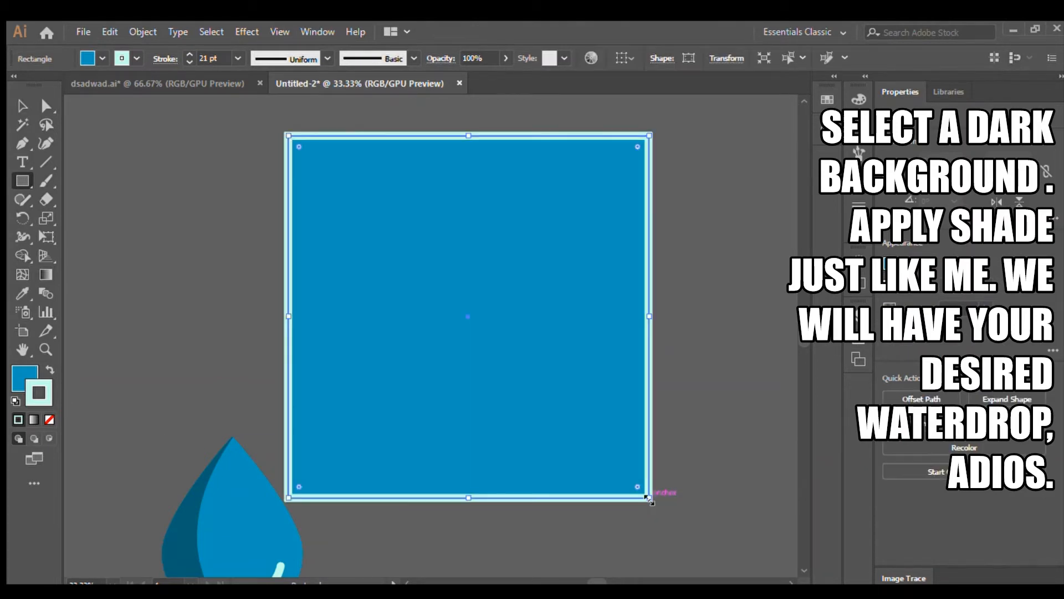
left_click(188, 61)
left_click(188, 61)
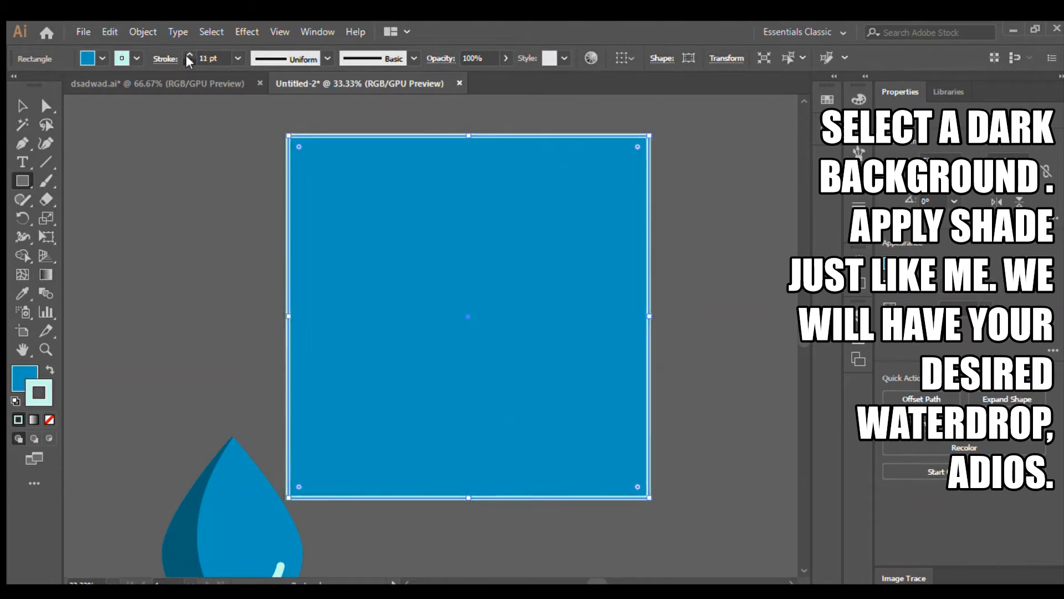
left_click(189, 61)
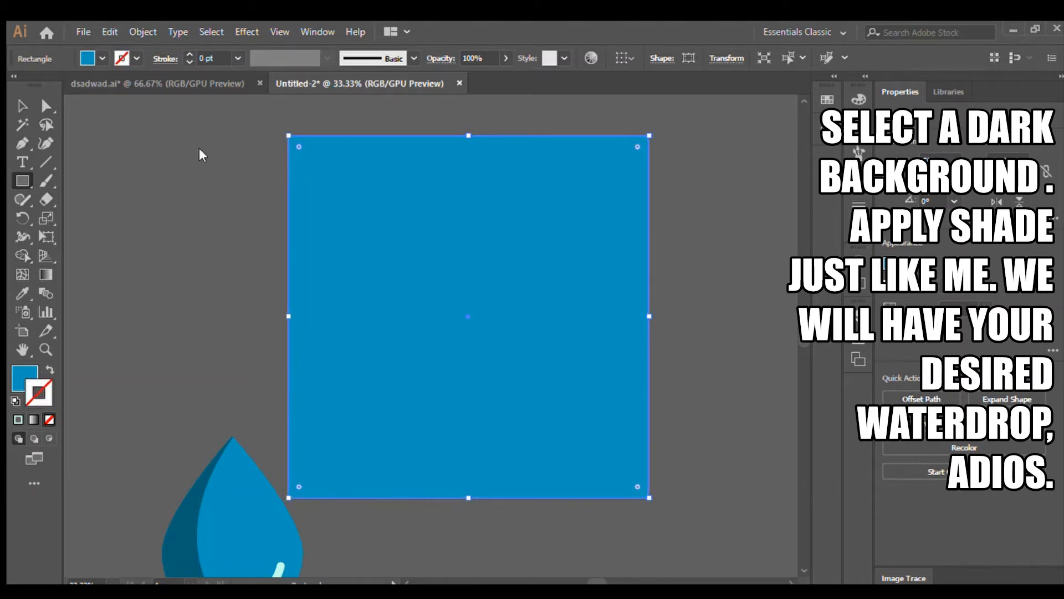
Fit the background rectangle's corners to the artboard edges and fill it with a very dark navy blue.
left_click(22, 105)
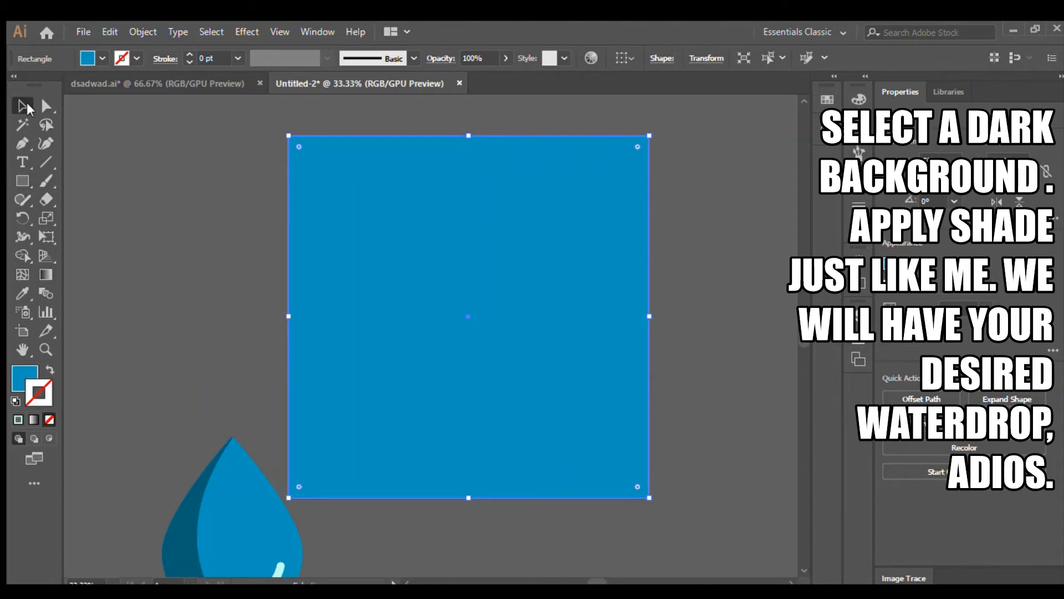
left_click(218, 236)
left_click(314, 271)
mouse_move(289, 134)
left_mouse_down()
mouse_move(280, 128)
mouse_move(289, 136)
left_mouse_up()
mouse_move(649, 497)
left_mouse_down()
mouse_move(663, 507)
mouse_move(650, 498)
left_mouse_up()
left_click(97, 161)
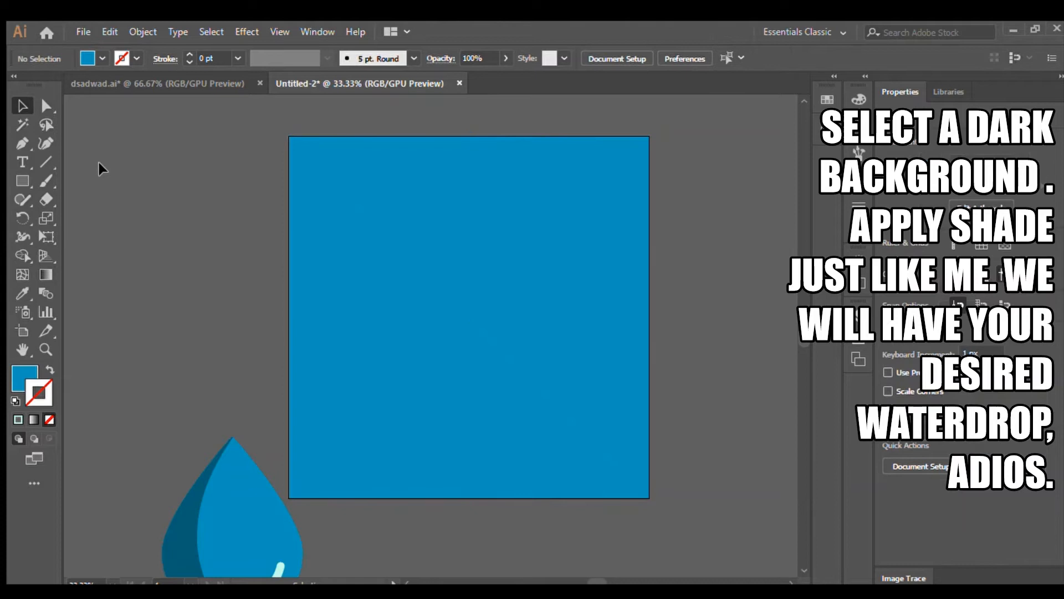
left_click(586, 368)
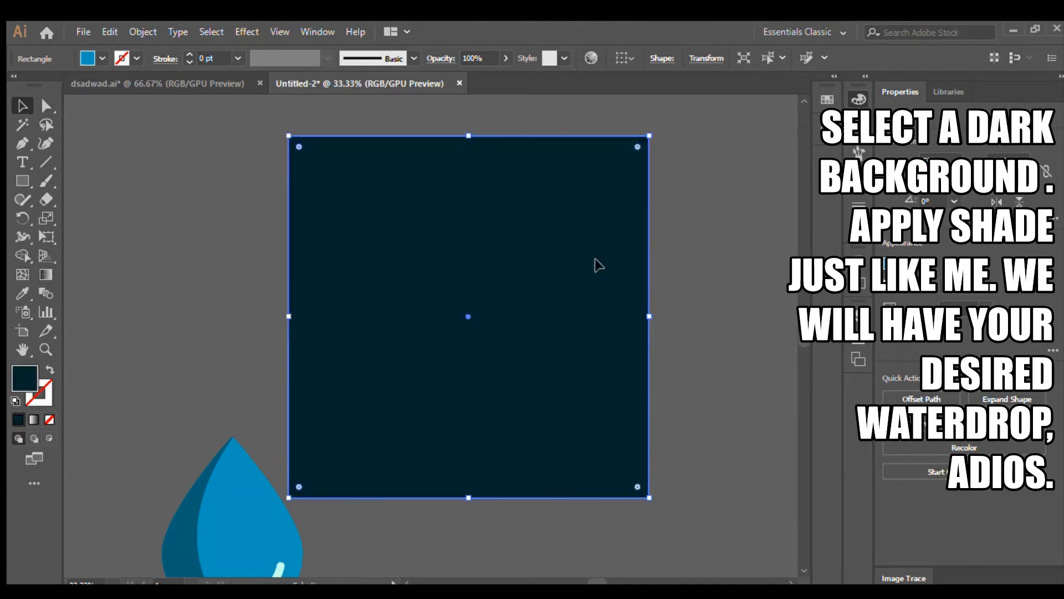
left_click(161, 209)
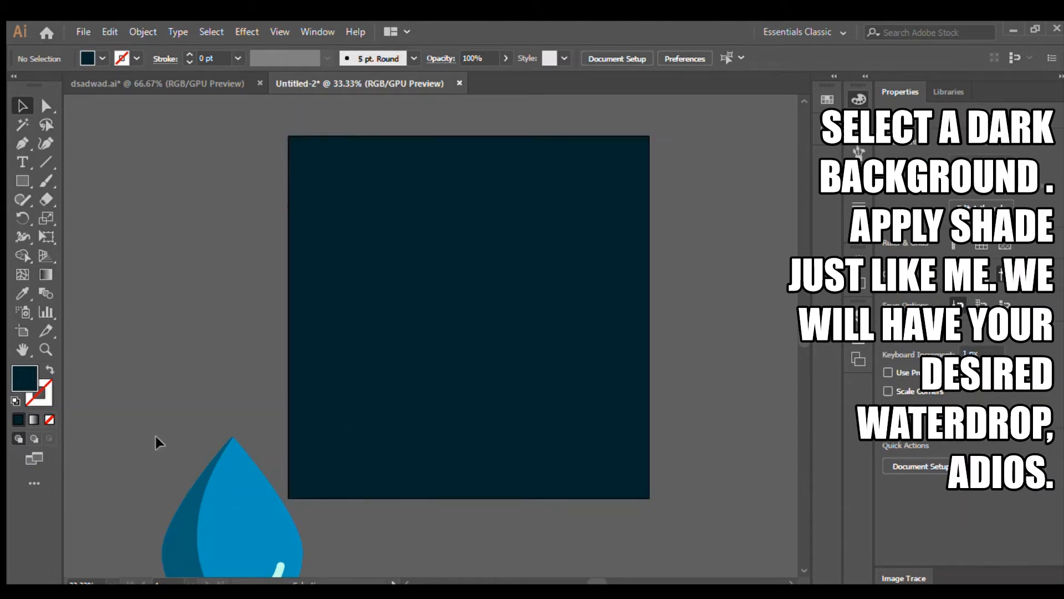
left_click_drag(234, 514, 454, 289)
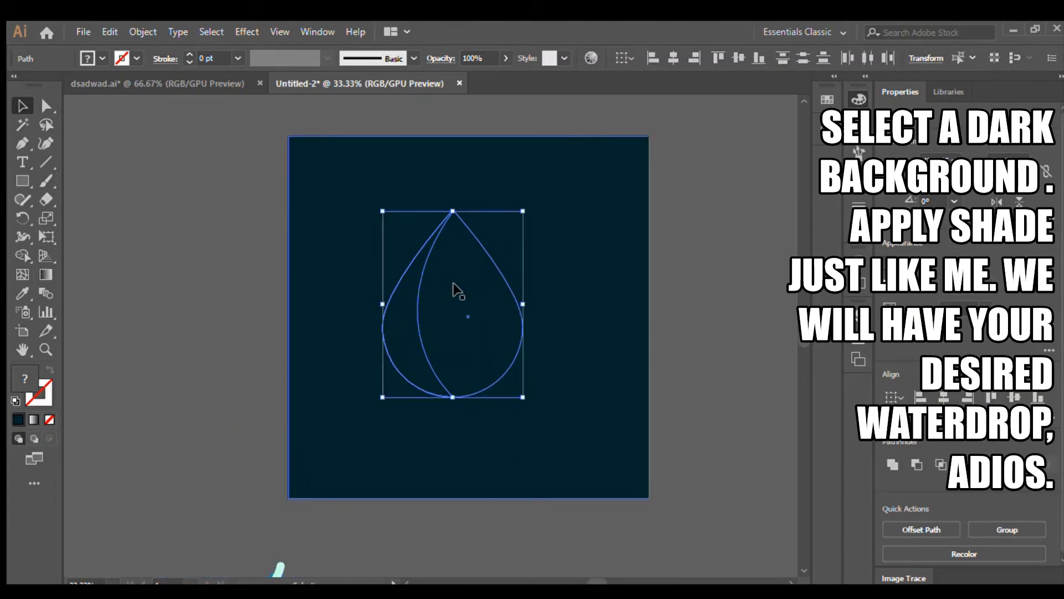
key("ctrl+z")
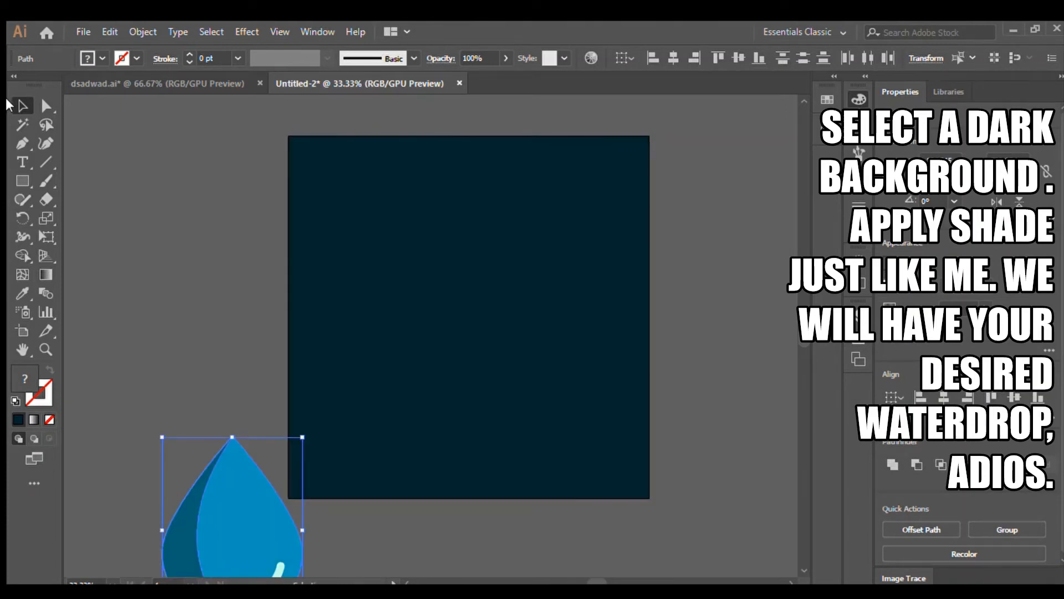
left_click(124, 199)
left_click_drag(381, 549, 419, 413)
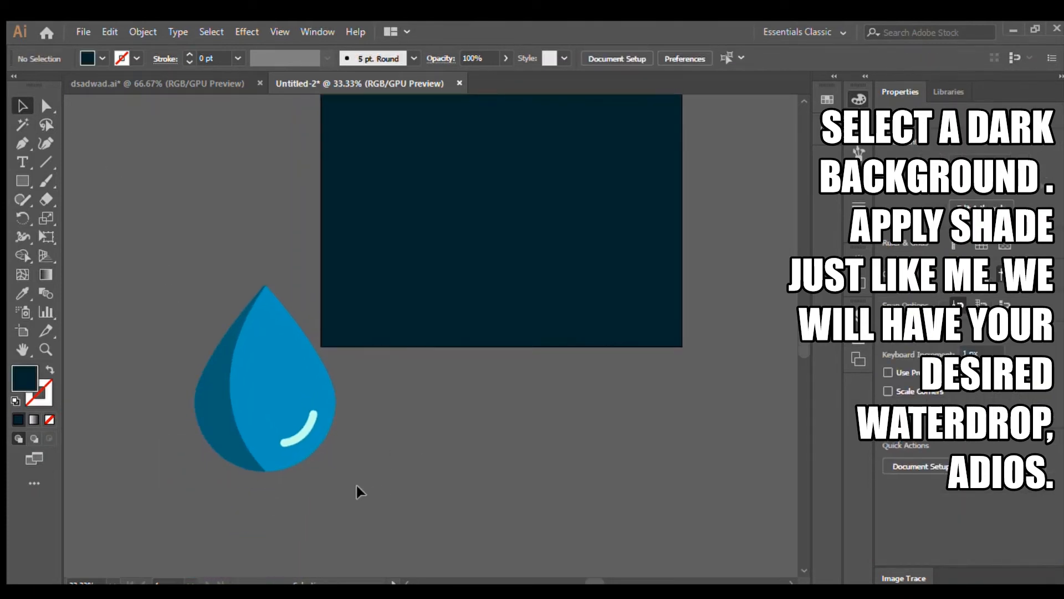
left_click_drag(250, 384, 487, 209)
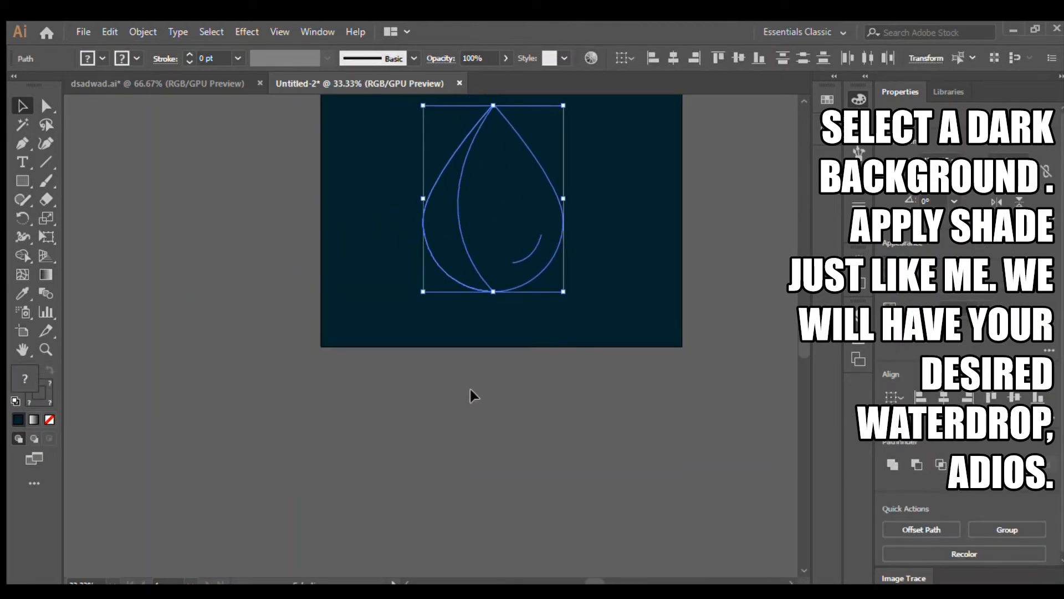
key("ctrl+z")
Send the dark background rectangle behind the drop and move the whole drop to the centre of the artboard.
left_click(507, 219)
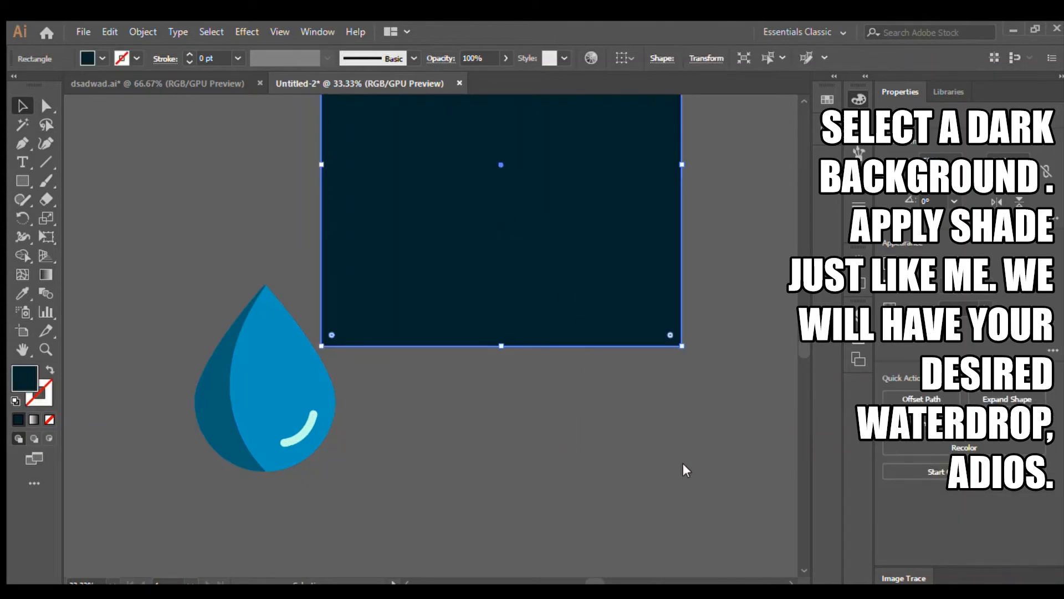
left_click(558, 458)
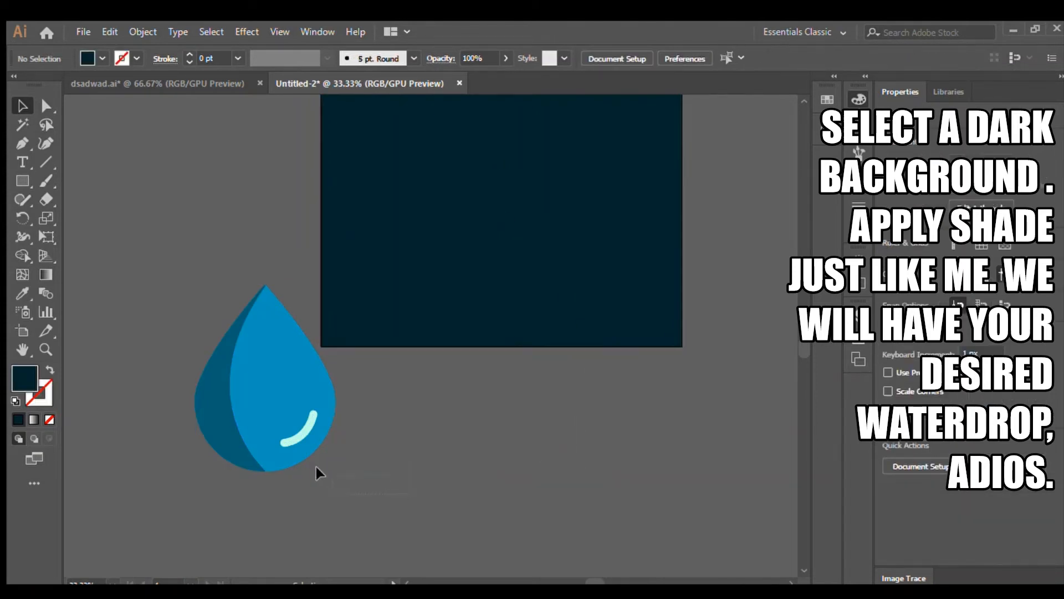
left_click_drag(237, 387, 499, 202)
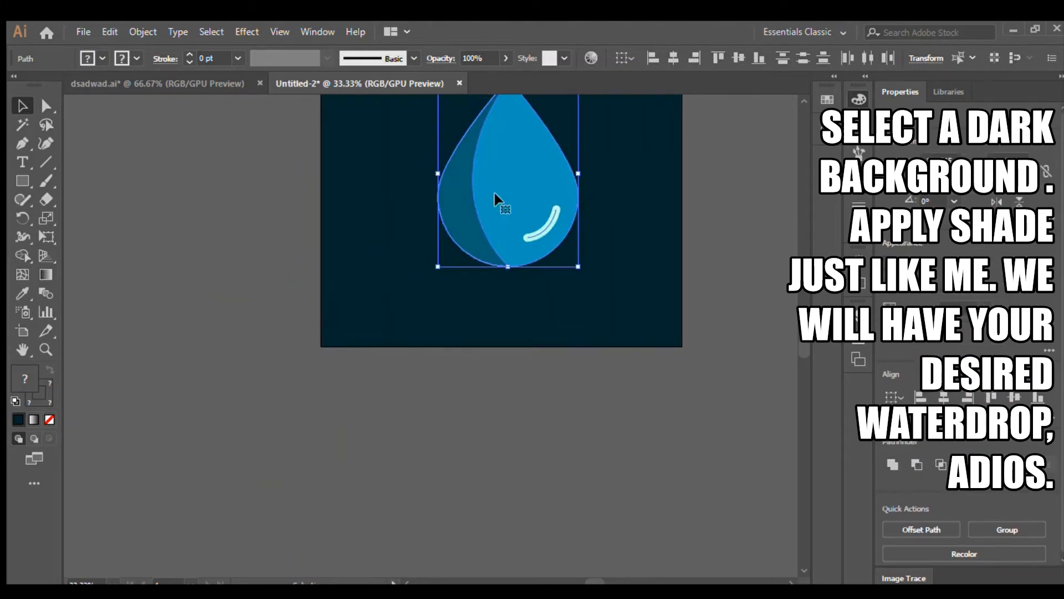
left_click_drag(461, 395, 388, 501)
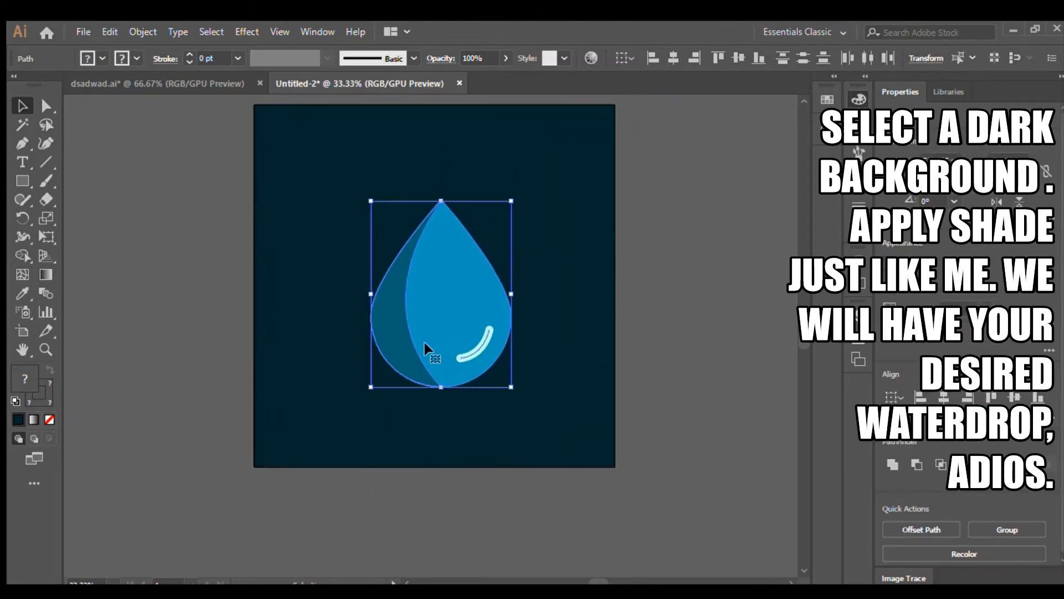
mouse_move(423, 337)
left_mouse_down()
mouse_move(415, 324)
mouse_move(408, 336)
mouse_move(414, 328)
left_mouse_up()
left_click(669, 328)
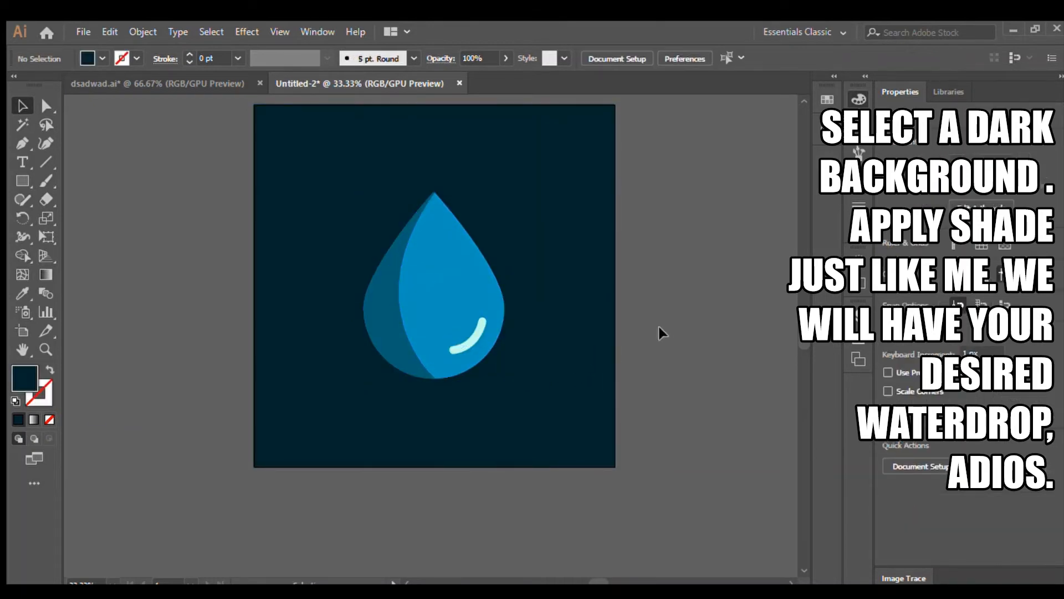
left_click(392, 319)
left_click(471, 299, "shift")
left_click(476, 335, "shift")
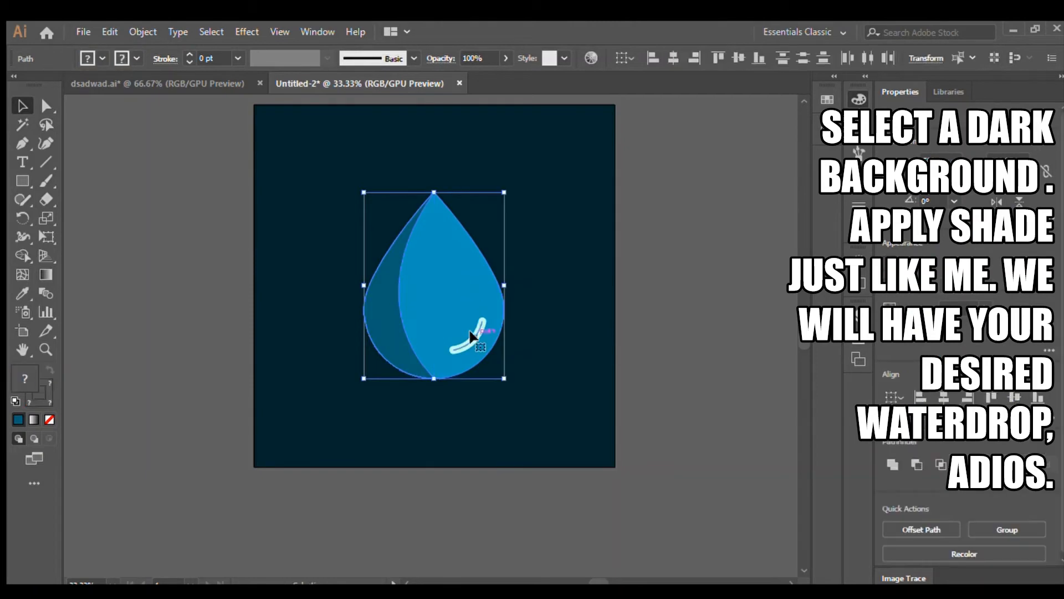
left_click(118, 268)
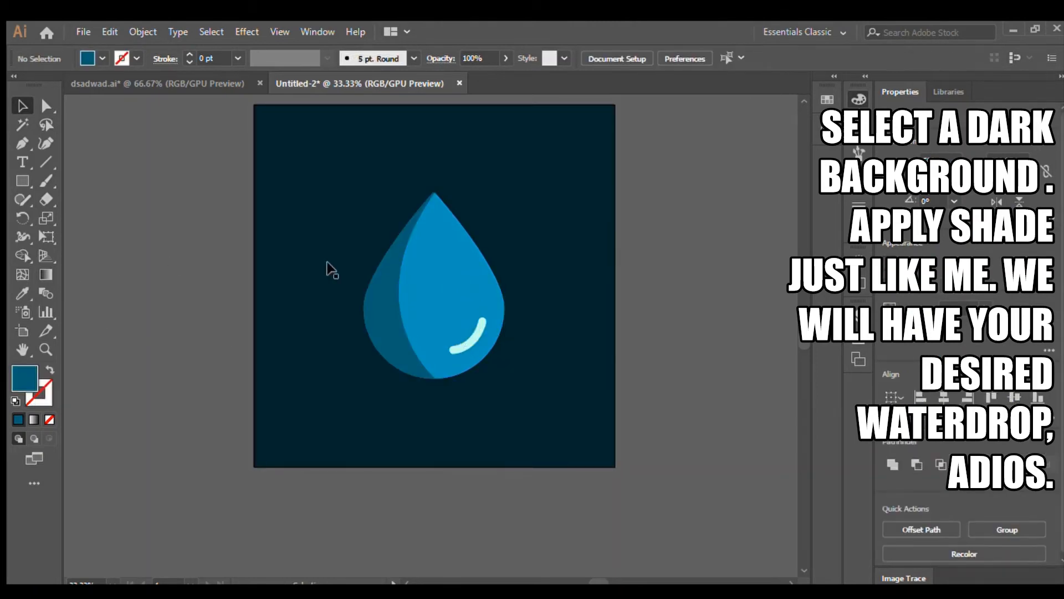
Recolour the background rectangle to a slightly lighter dark teal-blue.
left_click(323, 264)
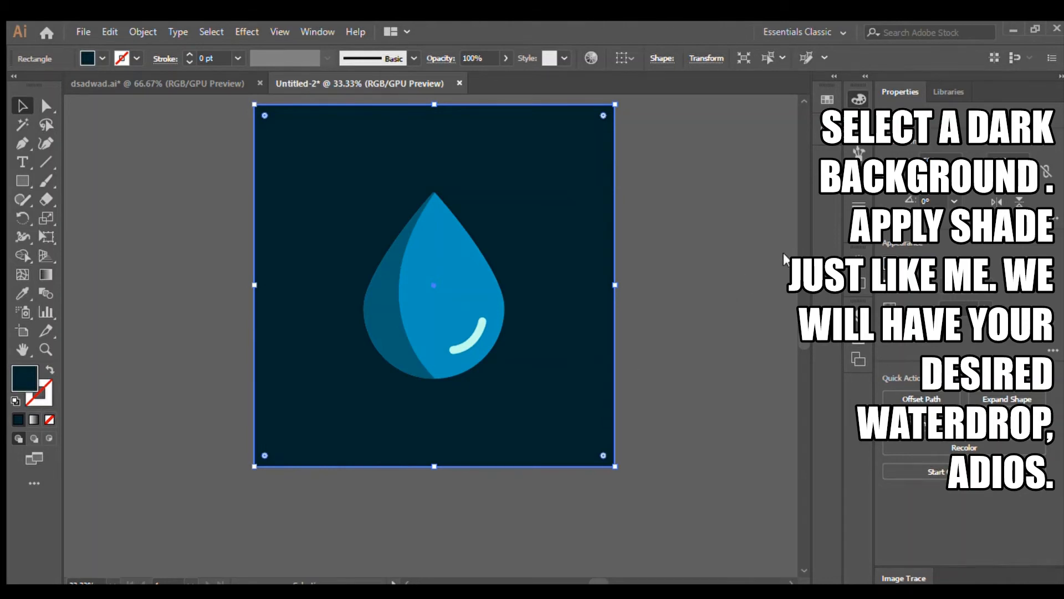
left_click(735, 272)
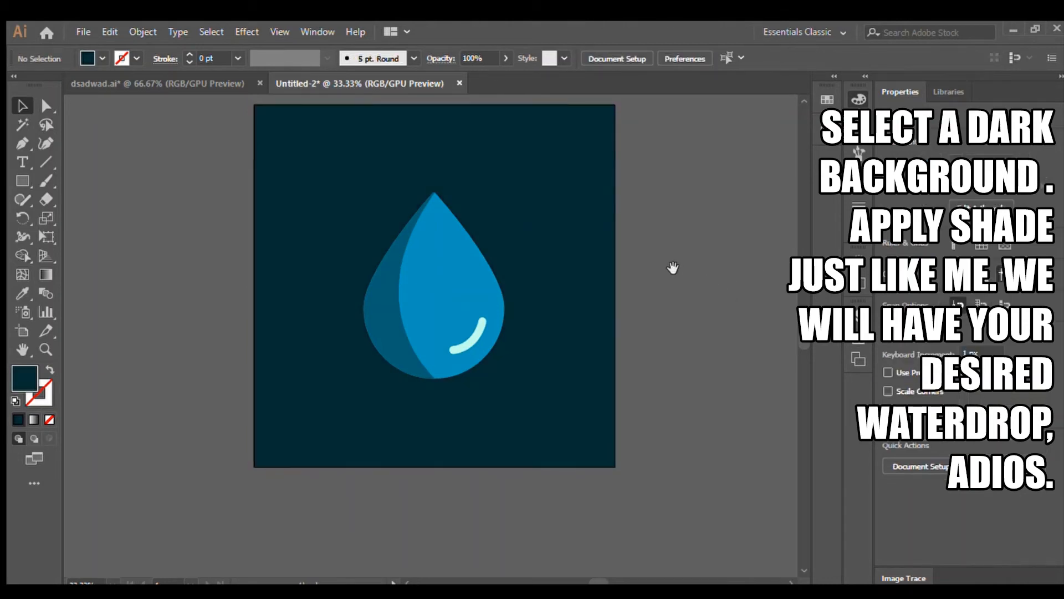
Examine the finished water drop up close at 100% and as a whole against its dark background.
left_click_drag(673, 268, 664, 293)
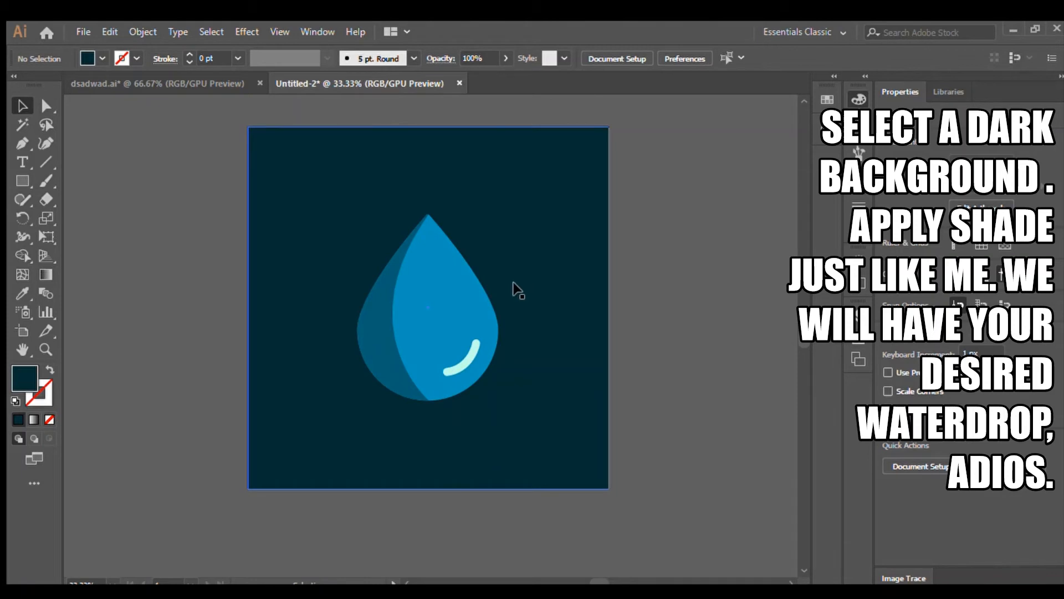
key("ctrl+1")
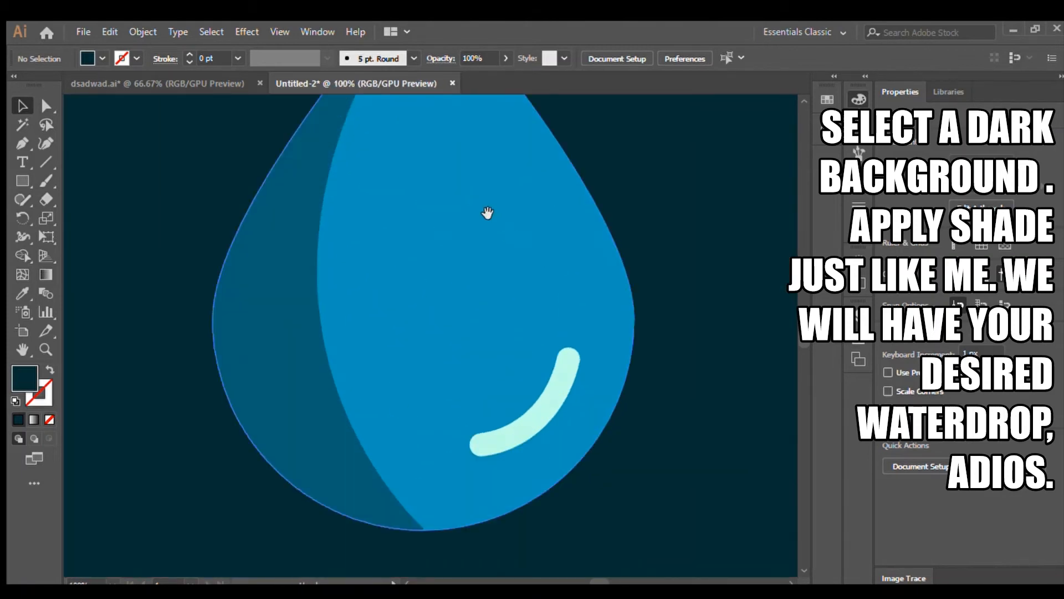
scroll(465, 310, "up", 3)
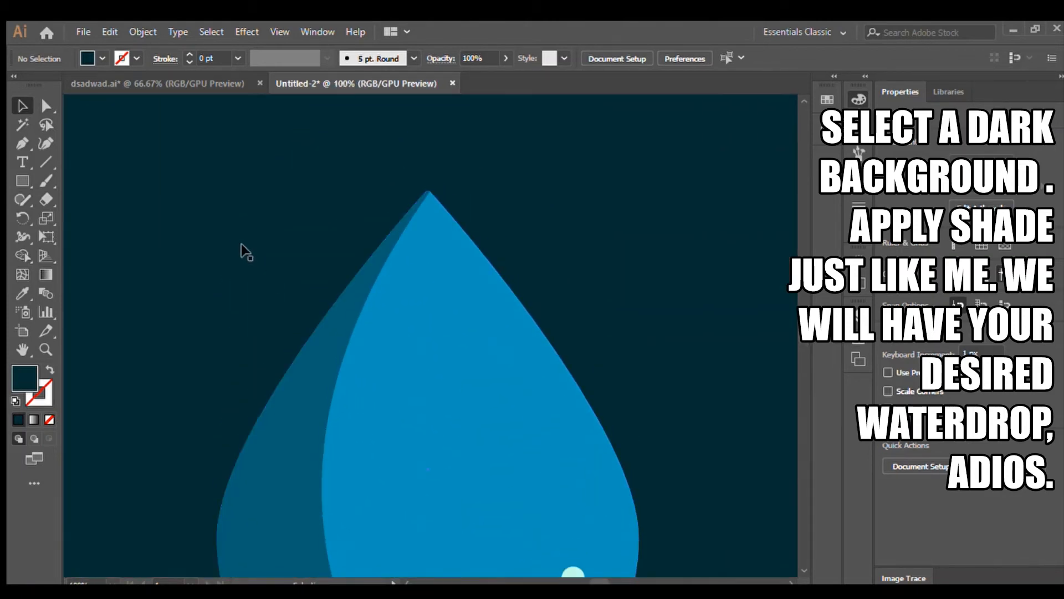
key("ctrl+minus")
key("ctrl+minus")
key("ctrl+minus")
key("ctrl+minus")
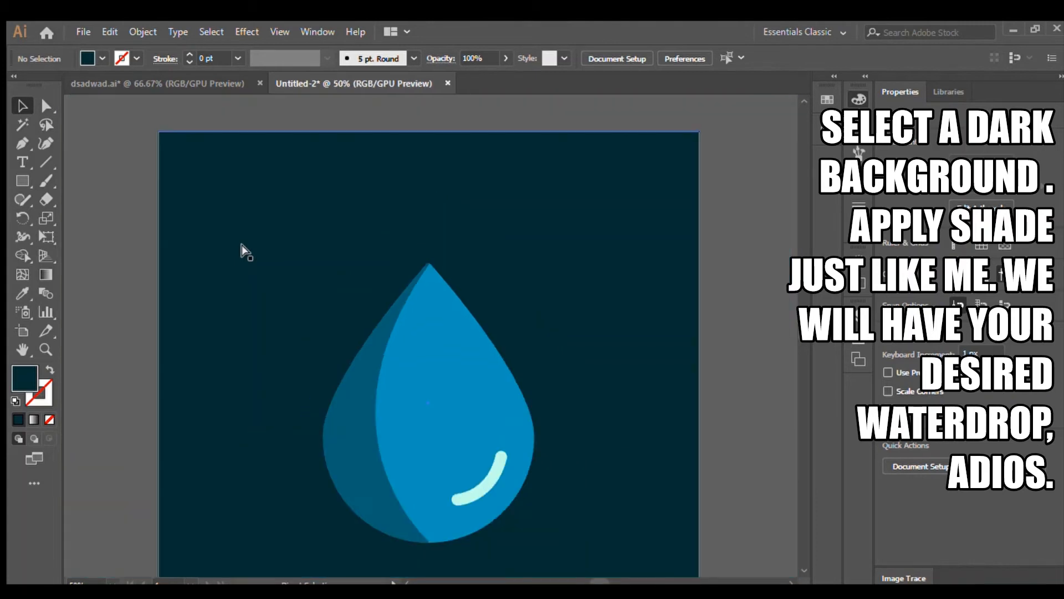
scroll(587, 346, "down", 2)
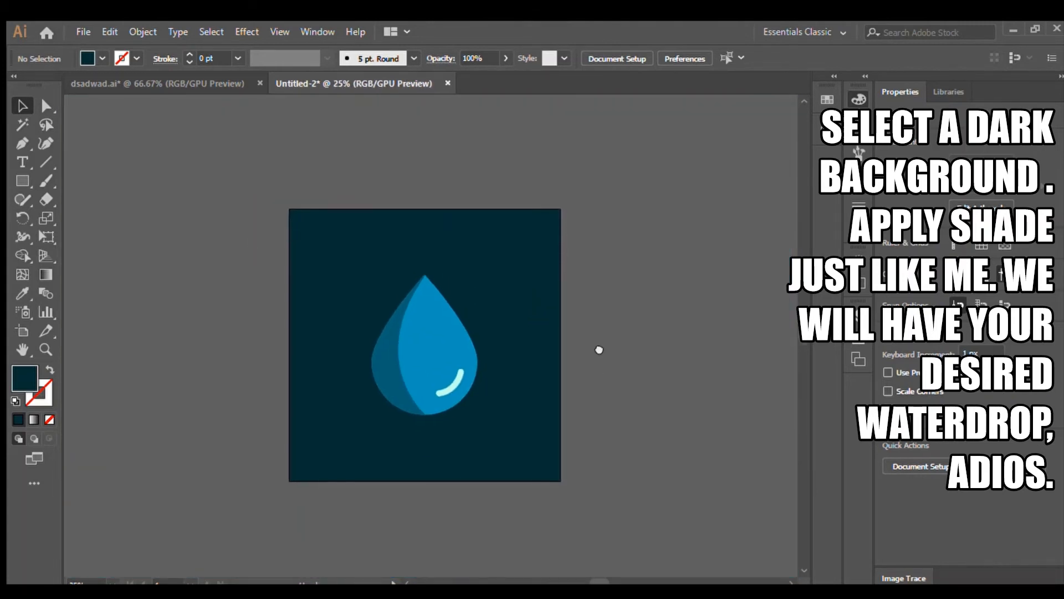
Place a tall near-black blue rectangle beside the drop, overlapping the background's right edge.
key("ctrl+plus")
key("ctrl+plus")
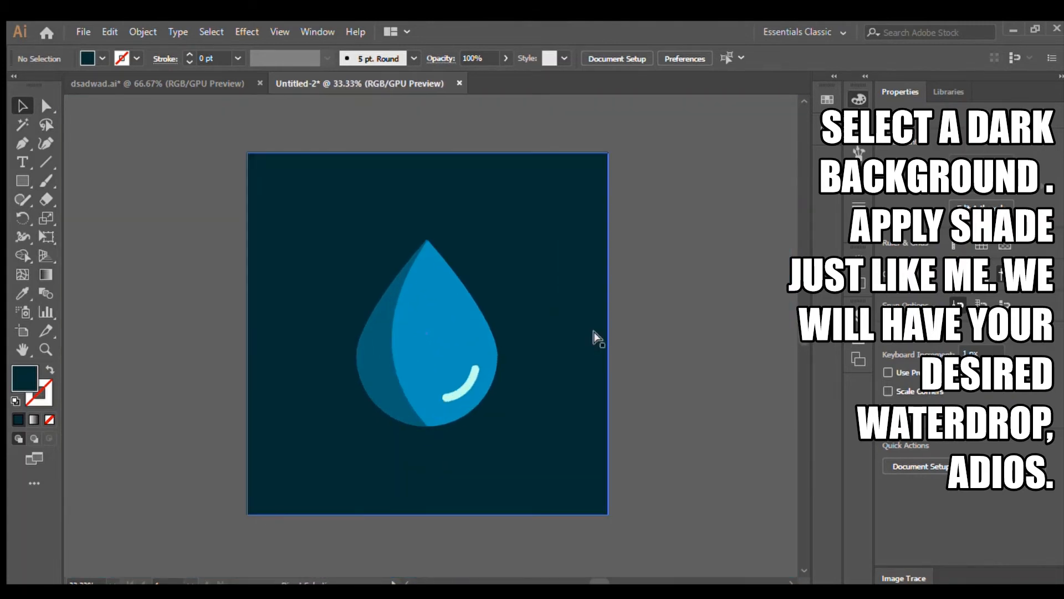
key("ctrl+minus")
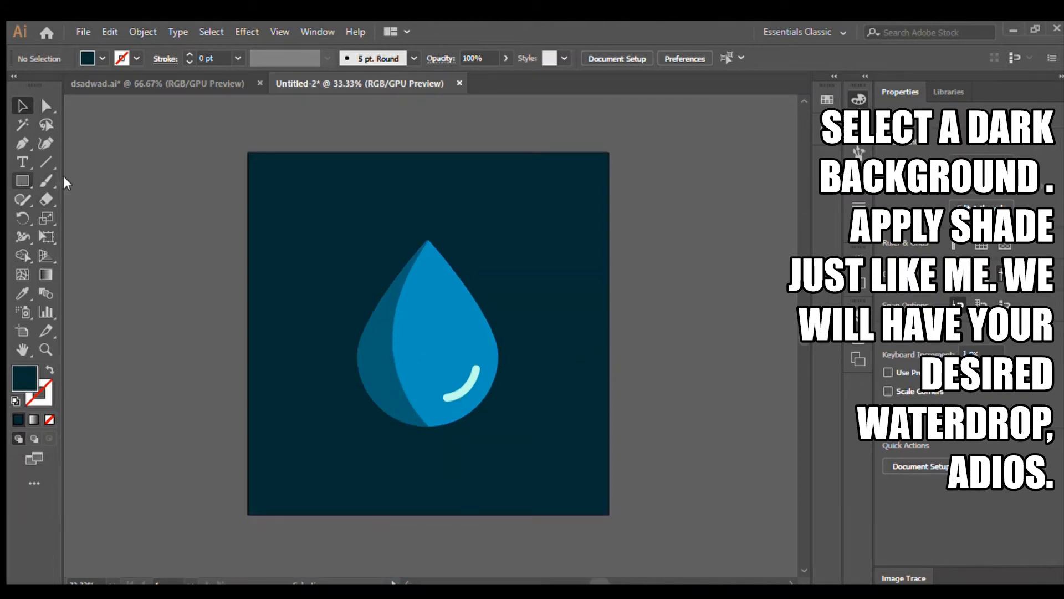
key("m")
left_click_drag(149, 220, 336, 485)
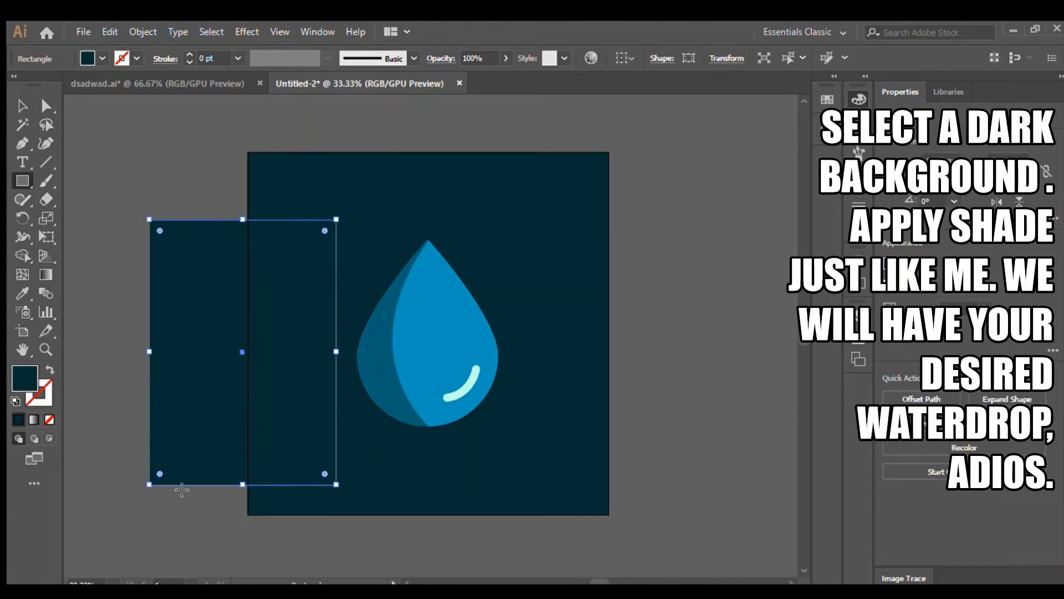
left_click(22, 105)
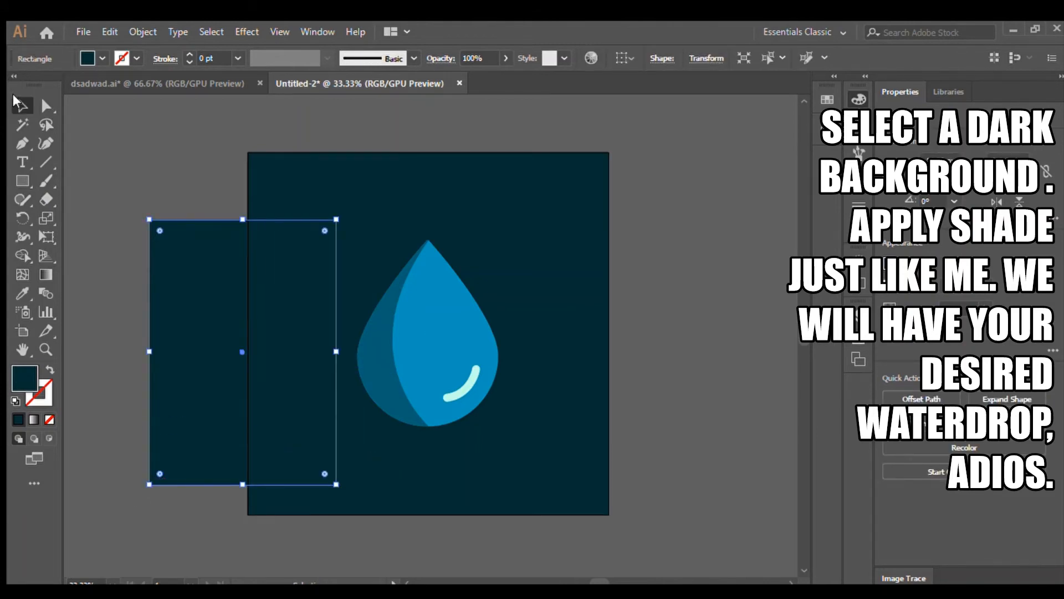
left_click_drag(206, 293, 590, 300)
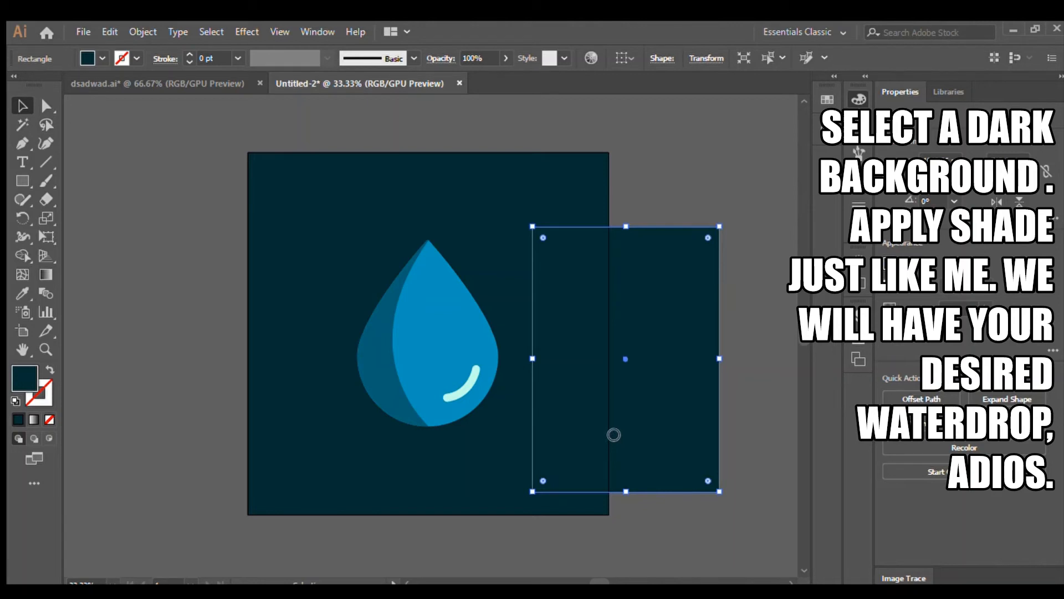
key("ctrl+z")
left_click(725, 257)
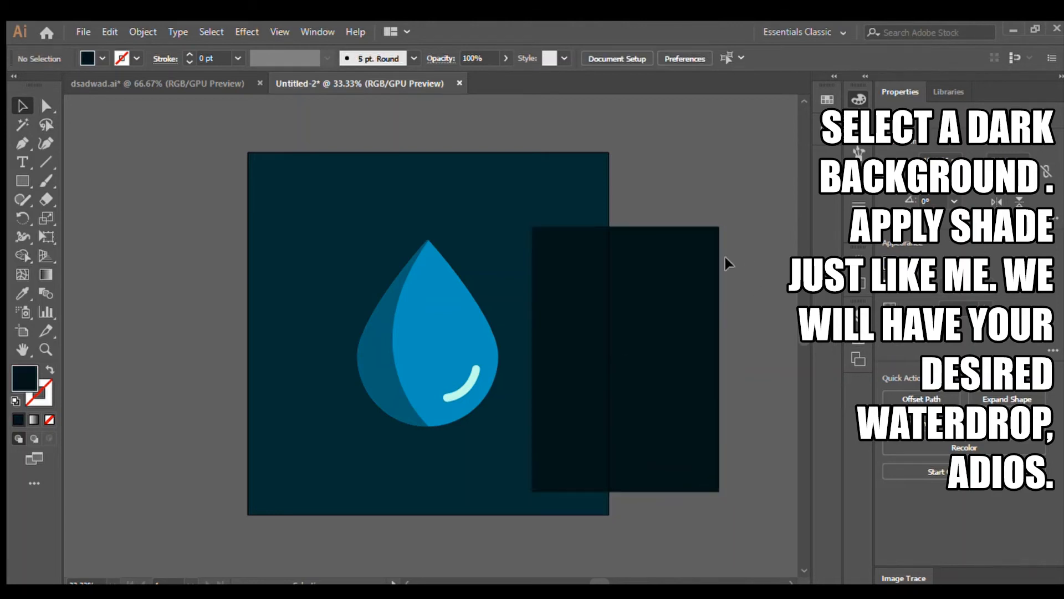
Rotate the near-black rectangle to about 247°, narrow it and place it over the drop so it slants towards the artboard's lower right.
left_click(693, 474)
left_click_drag(721, 496, 418, 439)
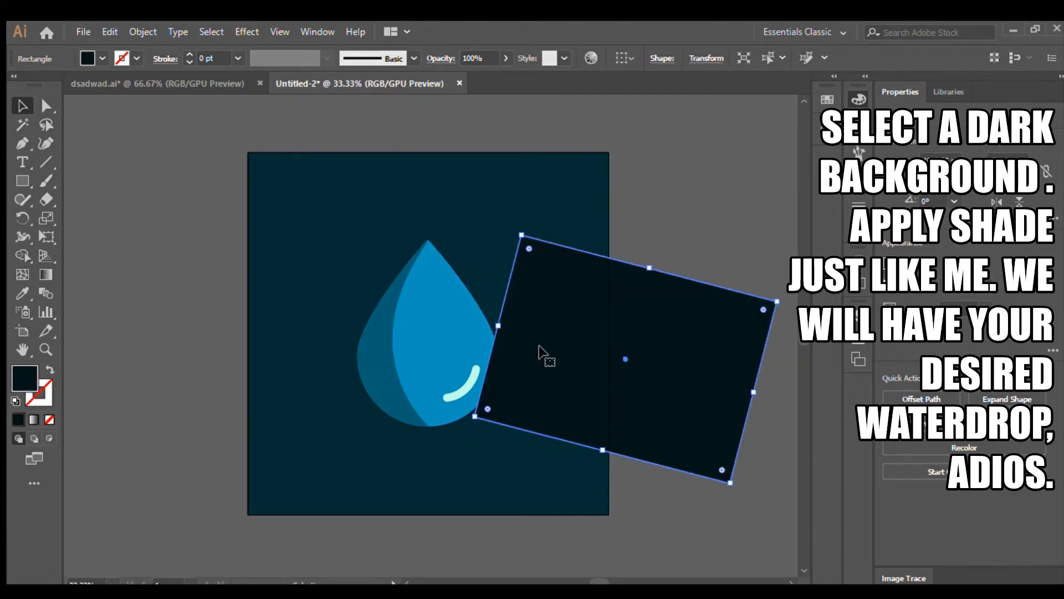
left_click_drag(651, 266, 642, 283)
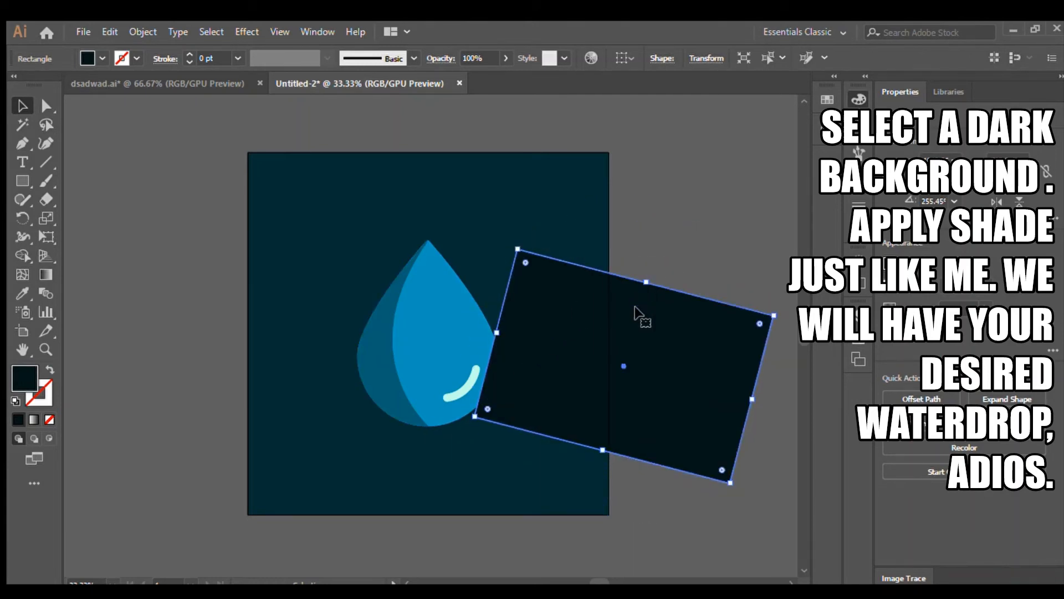
left_click_drag(607, 354, 565, 366)
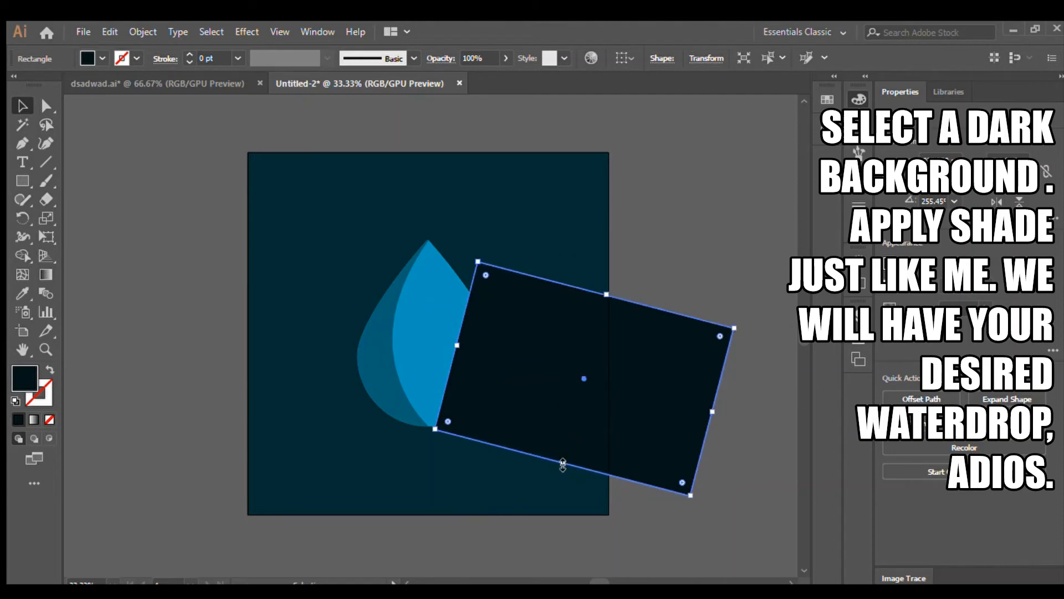
left_click_drag(562, 461, 564, 450)
left_click_drag(582, 396, 538, 397)
left_click_drag(655, 493, 636, 509)
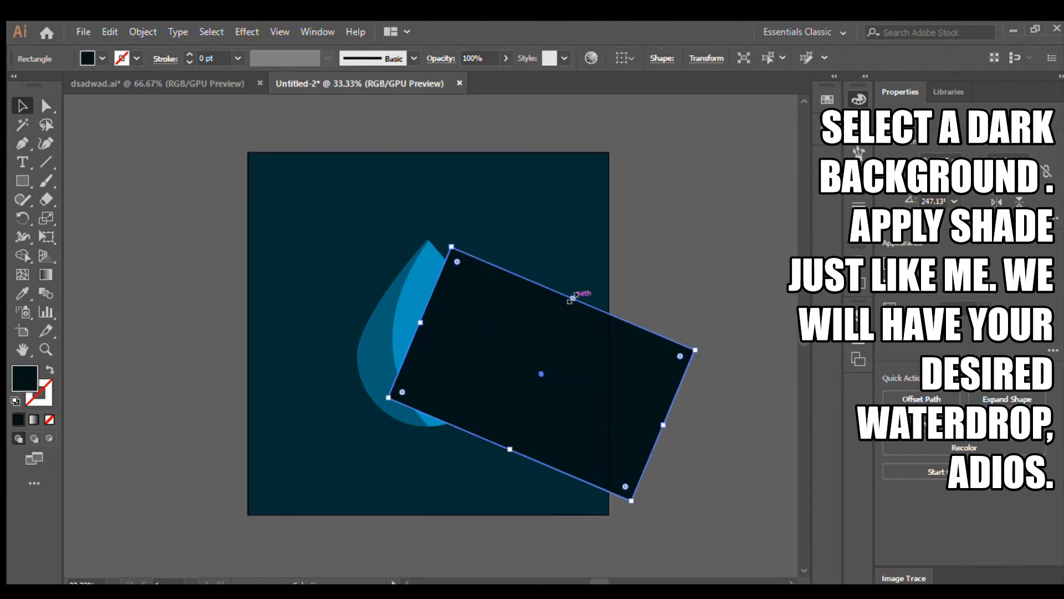
left_click_drag(575, 299, 522, 333)
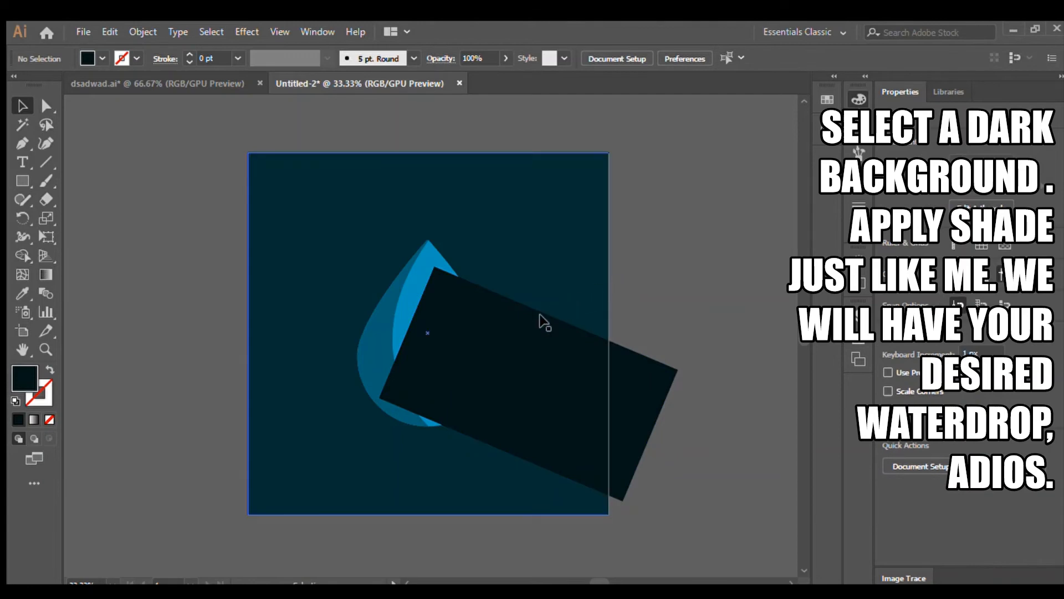
Stack the near-black rectangle behind the drop but in front of the background so it forms a long shadow.
left_click(514, 347)
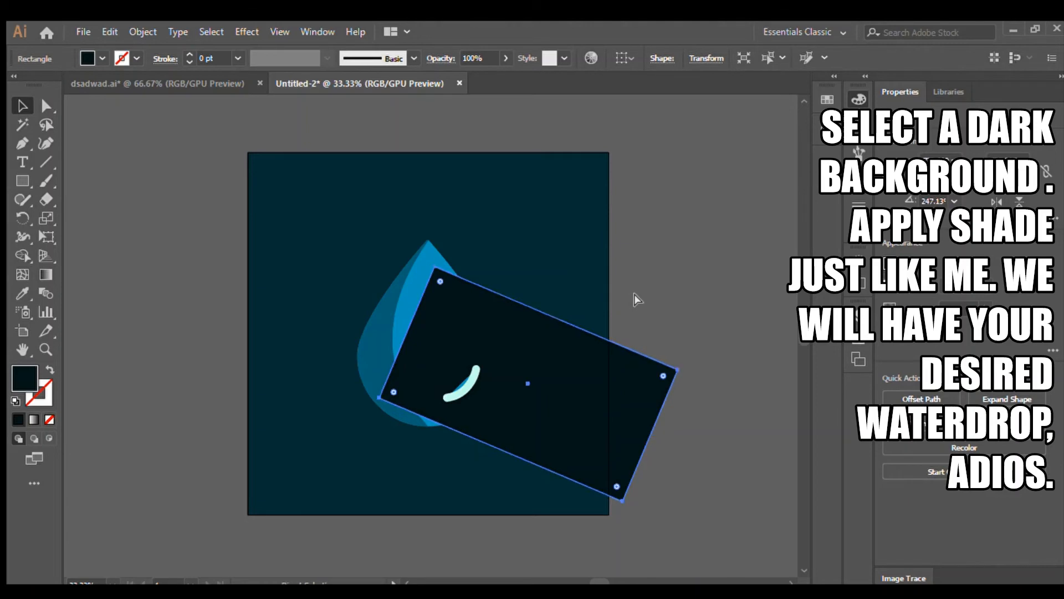
key("ctrl+shift+bracketright")
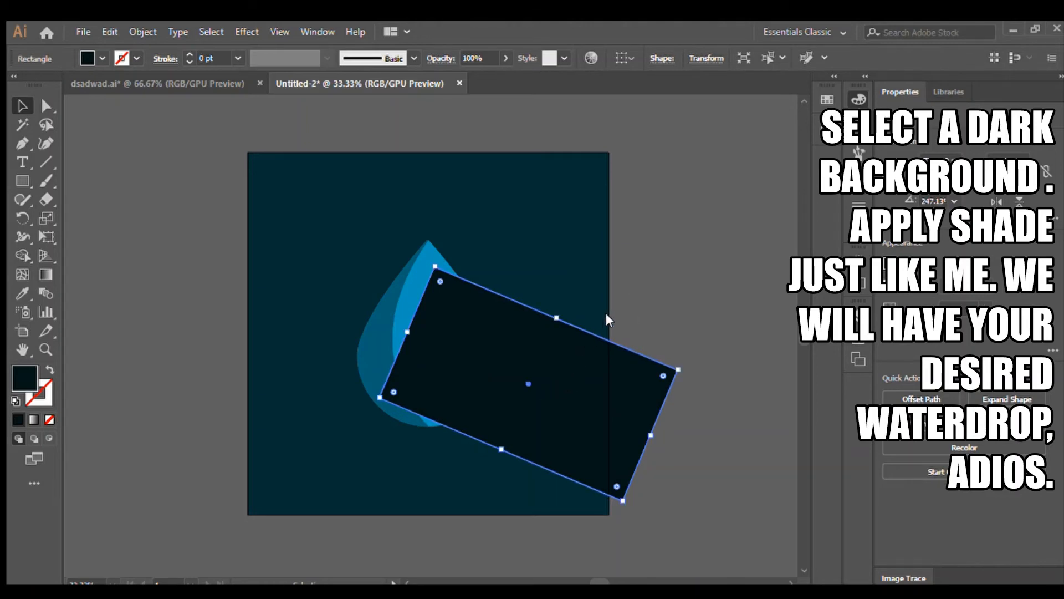
key("ctrl+shift+bracketleft")
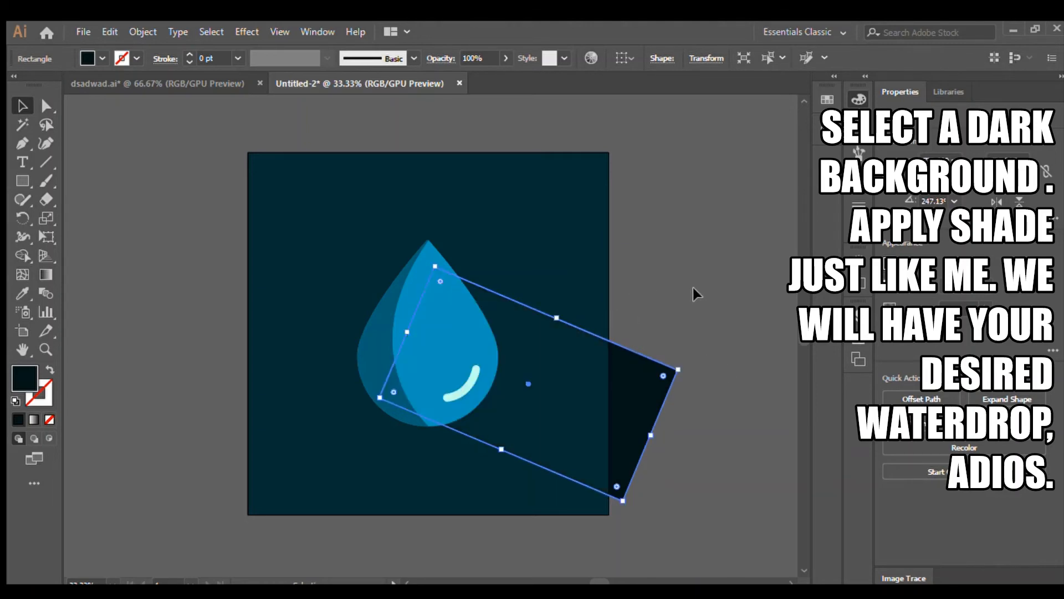
left_click(657, 239)
left_click(542, 243)
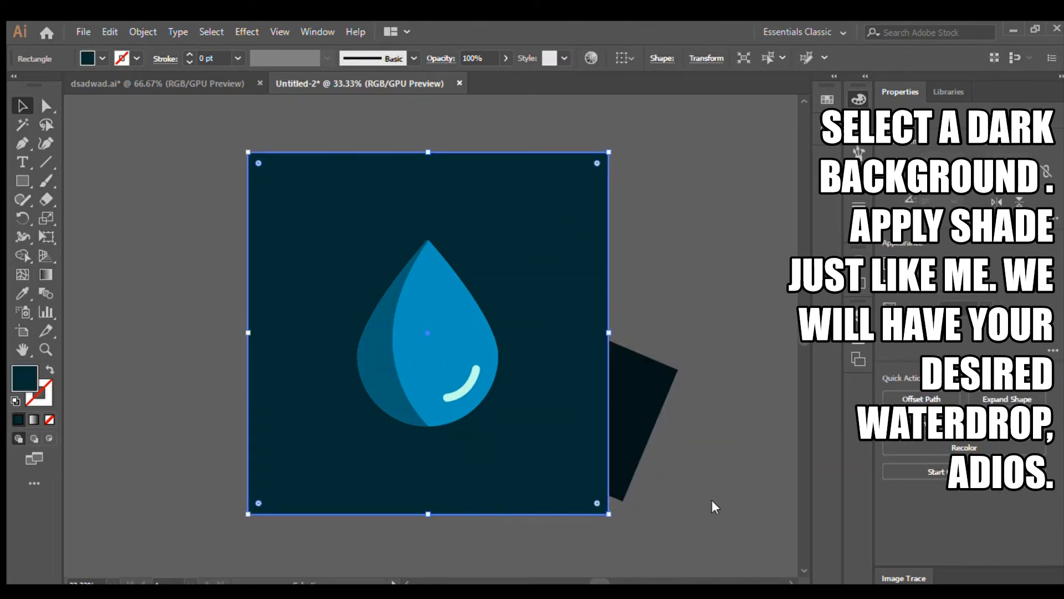
key("ctrl+shift+bracketleft")
left_click(704, 293)
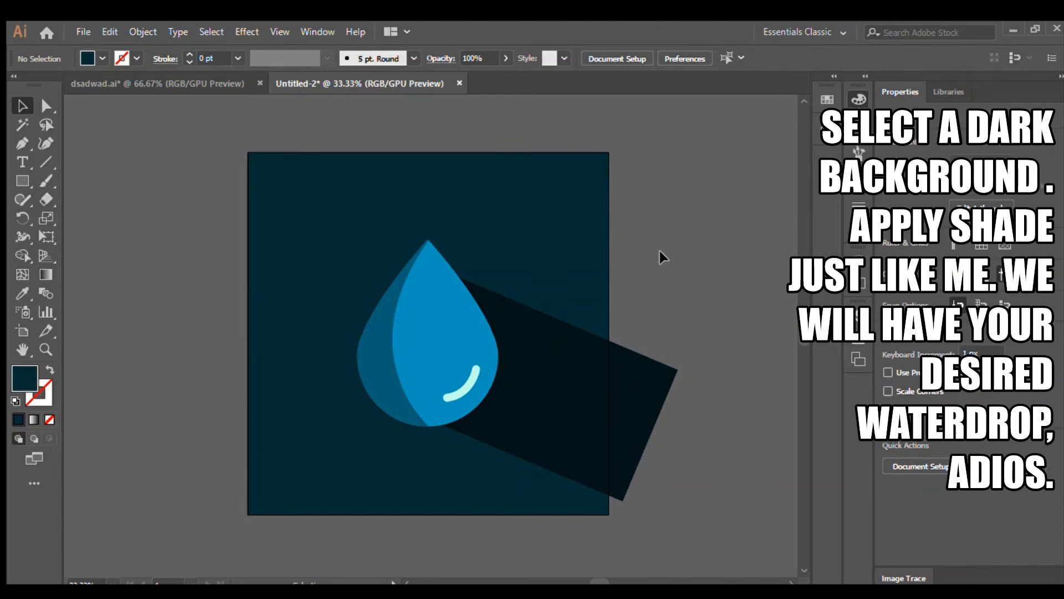
Lengthen the shadow rectangle's end hidden behind the drop a little and rotate the rectangle to about 242.5°.
left_click(553, 348)
mouse_move(406, 331)
left_mouse_down()
mouse_move(402, 247)
mouse_move(413, 322)
mouse_move(390, 320)
left_mouse_up()
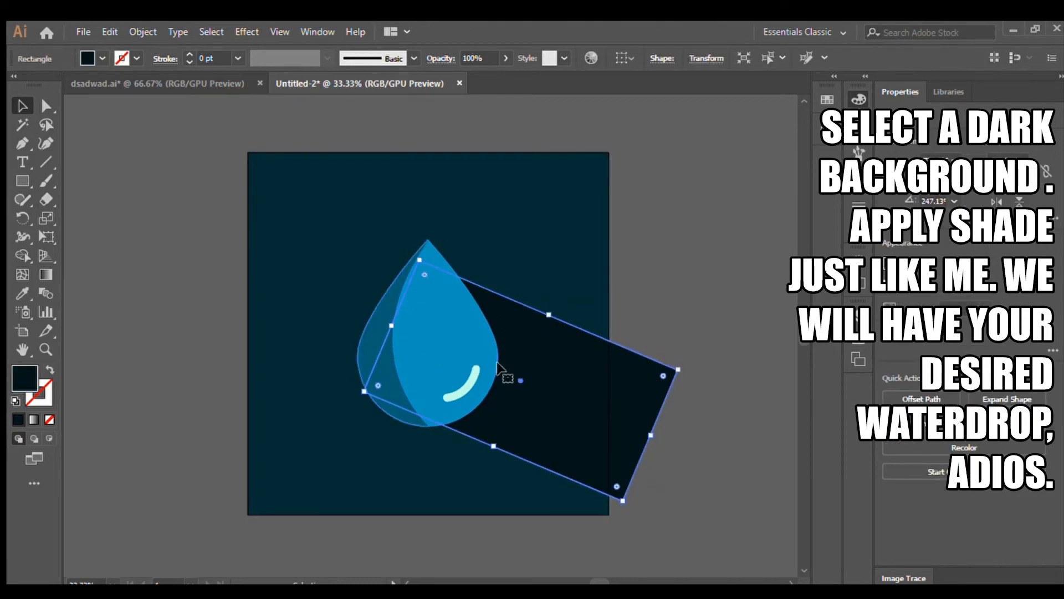
left_click(684, 264)
left_click(521, 364)
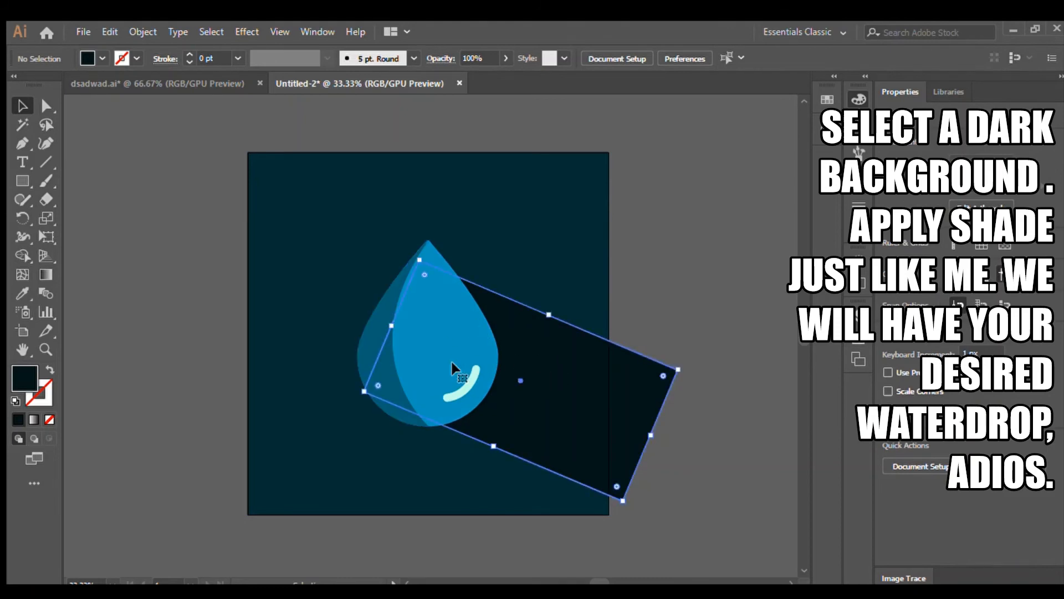
mouse_move(389, 326)
left_mouse_down()
mouse_move(419, 328)
mouse_move(400, 329)
left_mouse_up()
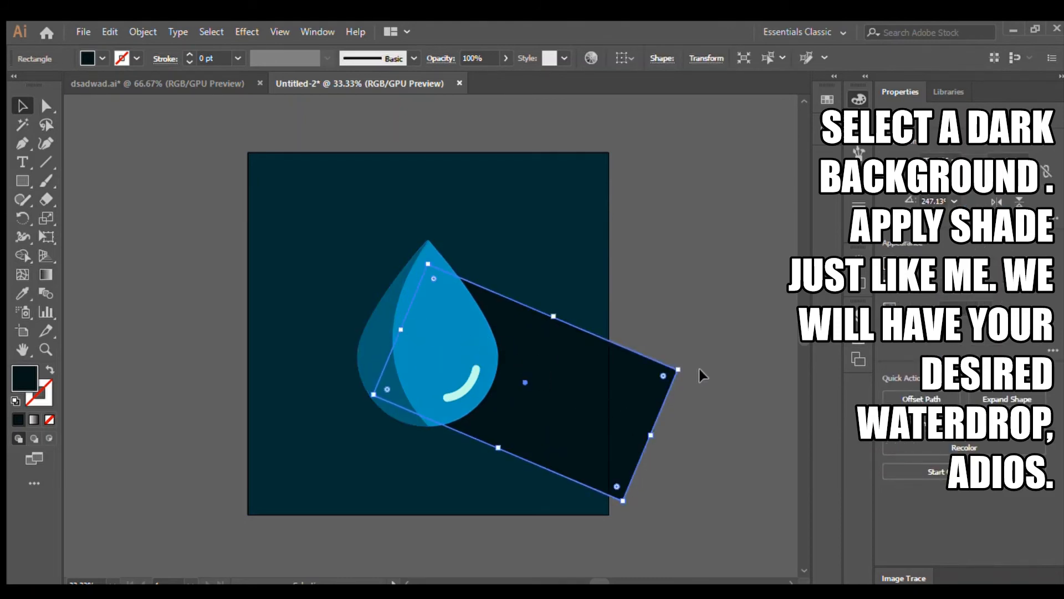
left_click_drag(685, 367, 676, 382)
left_click(660, 309)
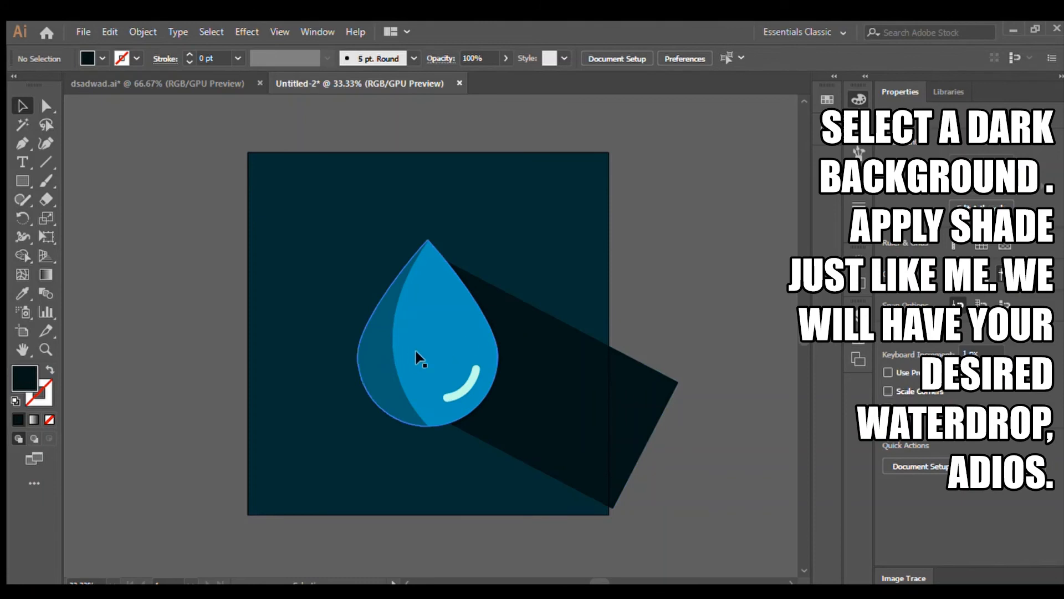
Rotate the shadow rectangle to about 241.1° and adjust its end behind the drop so its upper edge starts near the drop's tip.
left_click(513, 363)
left_click_drag(396, 317, 393, 308)
left_click(685, 299)
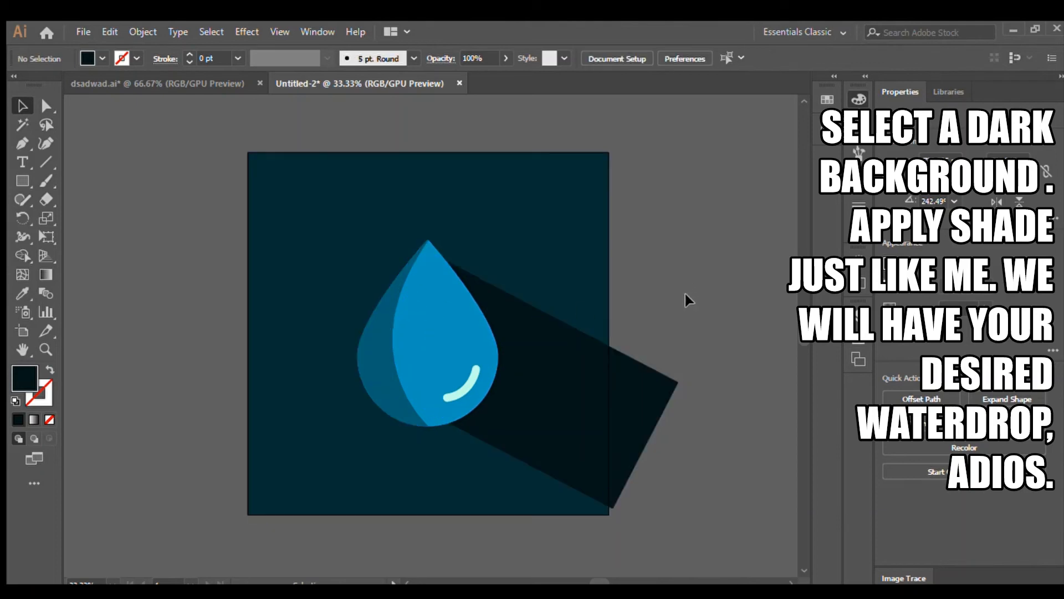
left_click(652, 387)
left_click_drag(686, 379, 683, 386)
left_click(690, 314)
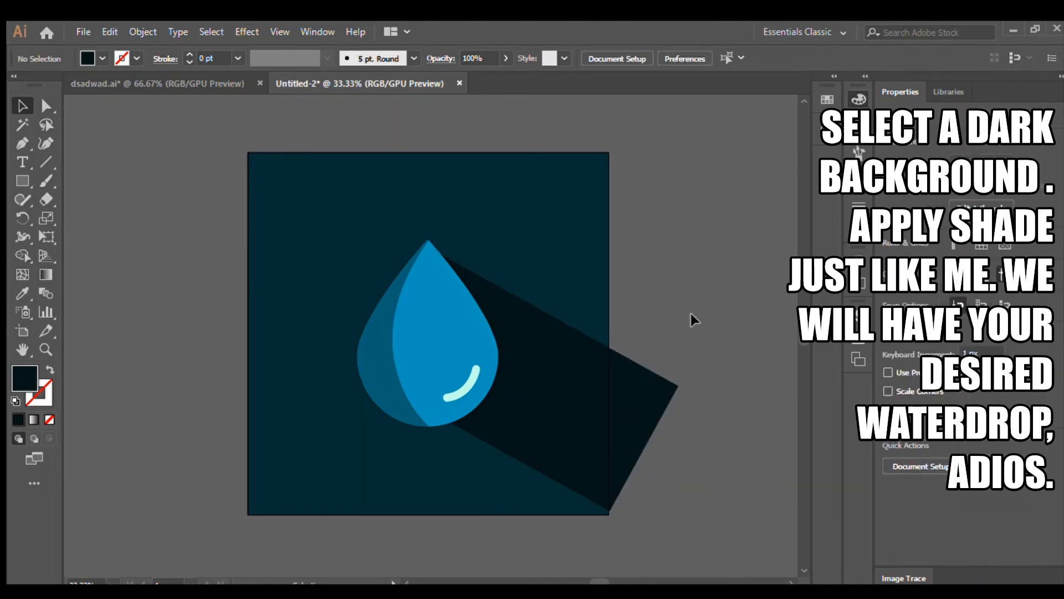
left_click(514, 382)
left_click_drag(397, 308, 399, 309)
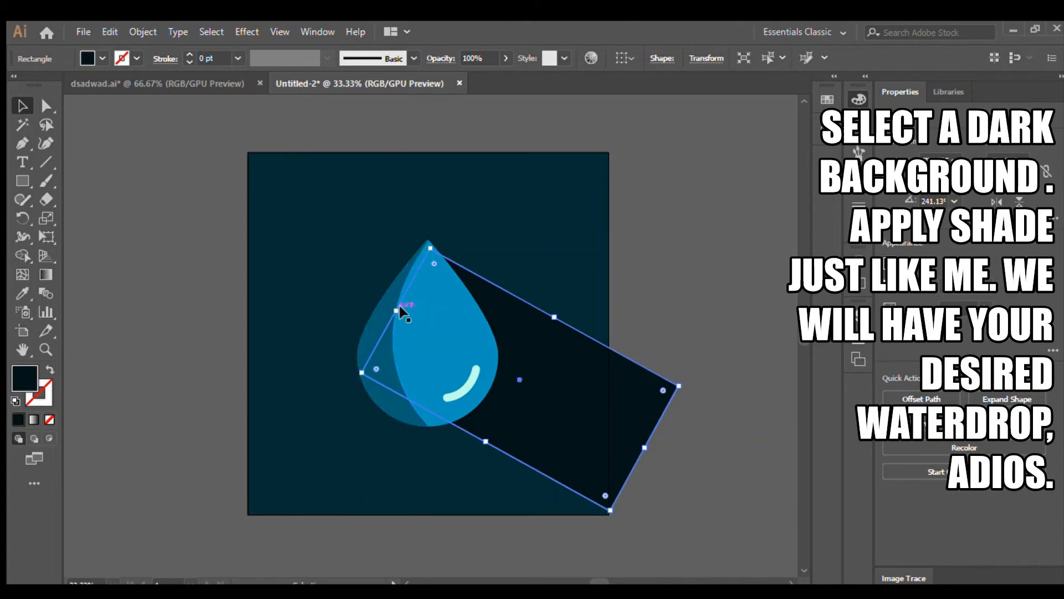
left_click(655, 334)
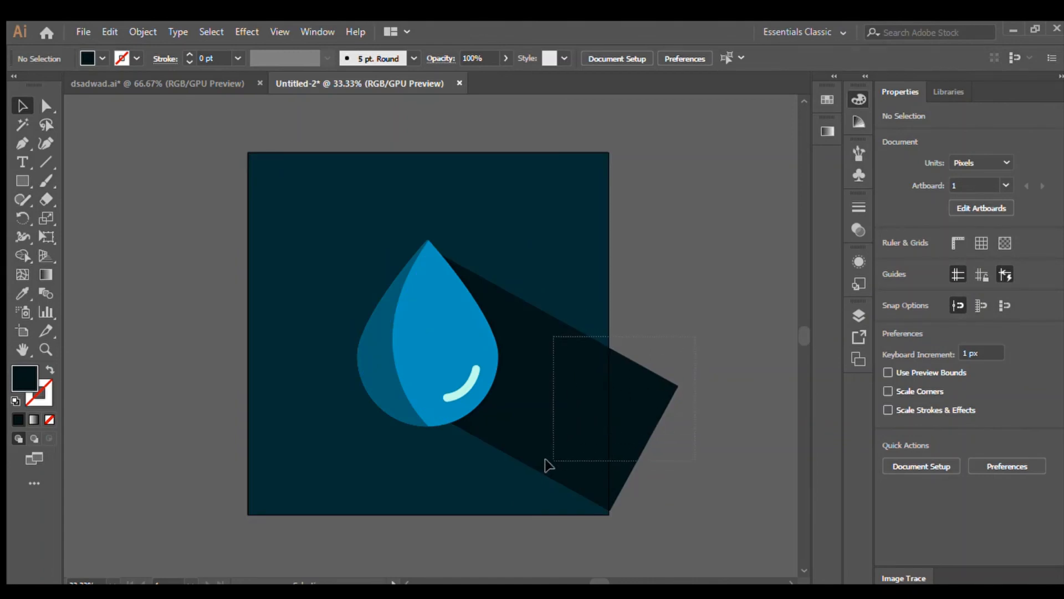
Cut away the part of the shadow beyond the background's right edge with the Shape Builder tool.
left_click_drag(544, 459, 543, 472)
left_click(22, 255)
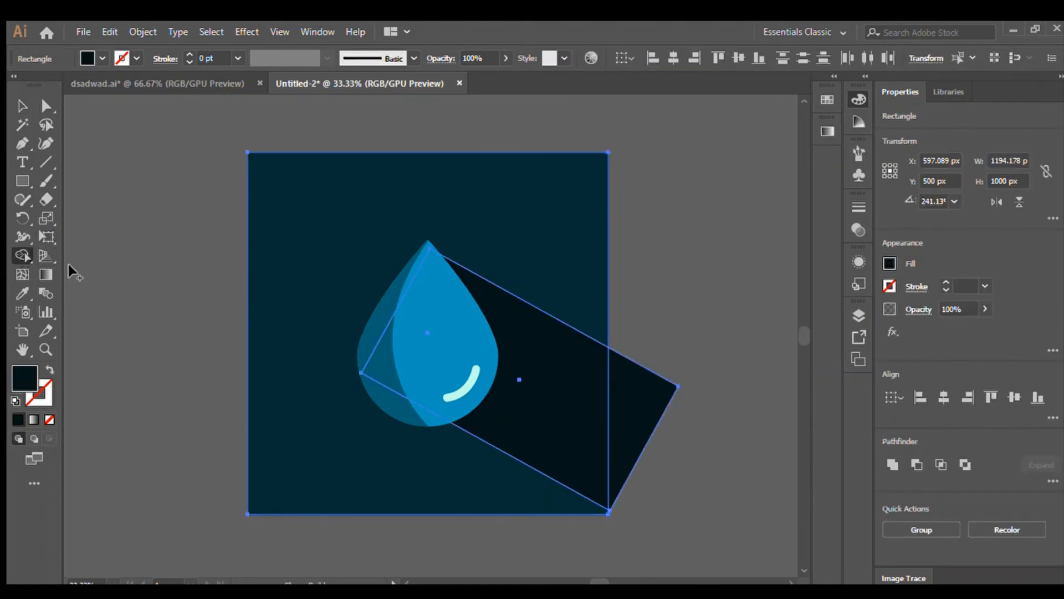
left_click(612, 378, "alt")
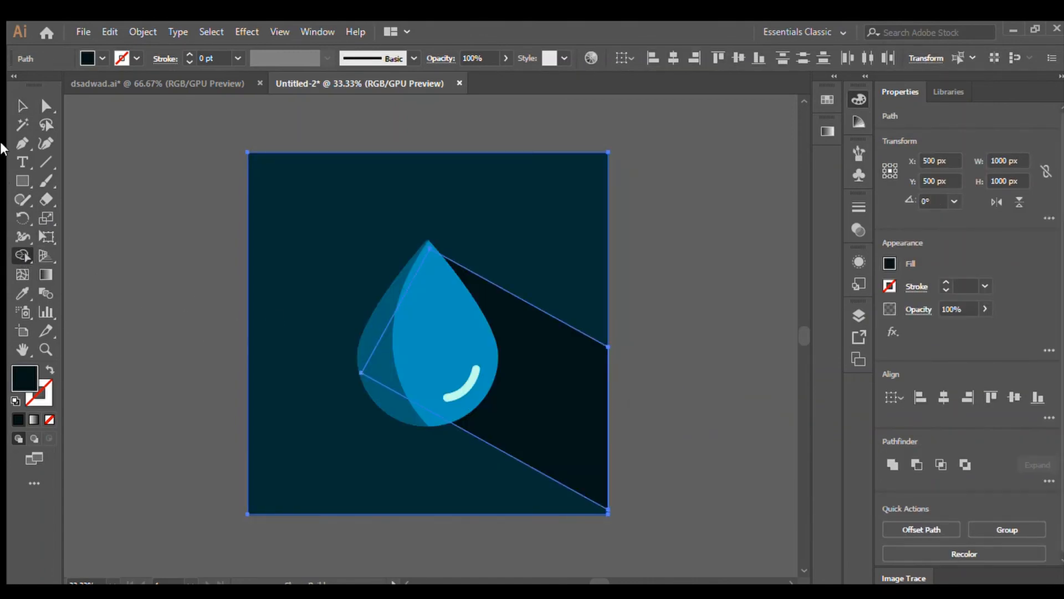
left_click(21, 105)
left_click(139, 216)
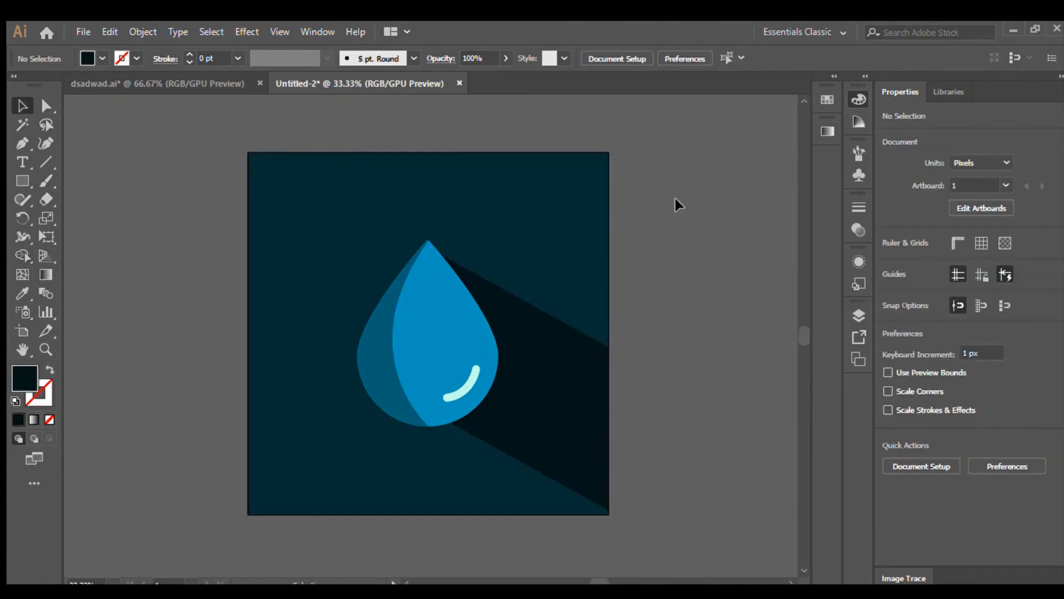
Stretch the shadow to about 782 px tall, up towards the drop's tip and down past the background's lower edge.
left_click(533, 413)
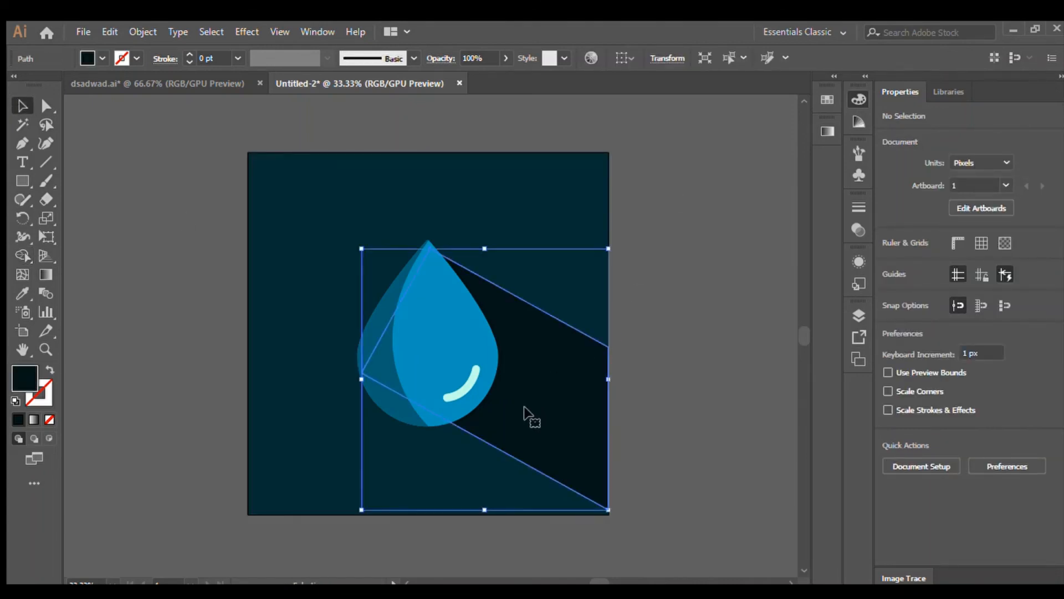
left_click_drag(485, 511, 481, 519)
left_click(672, 358)
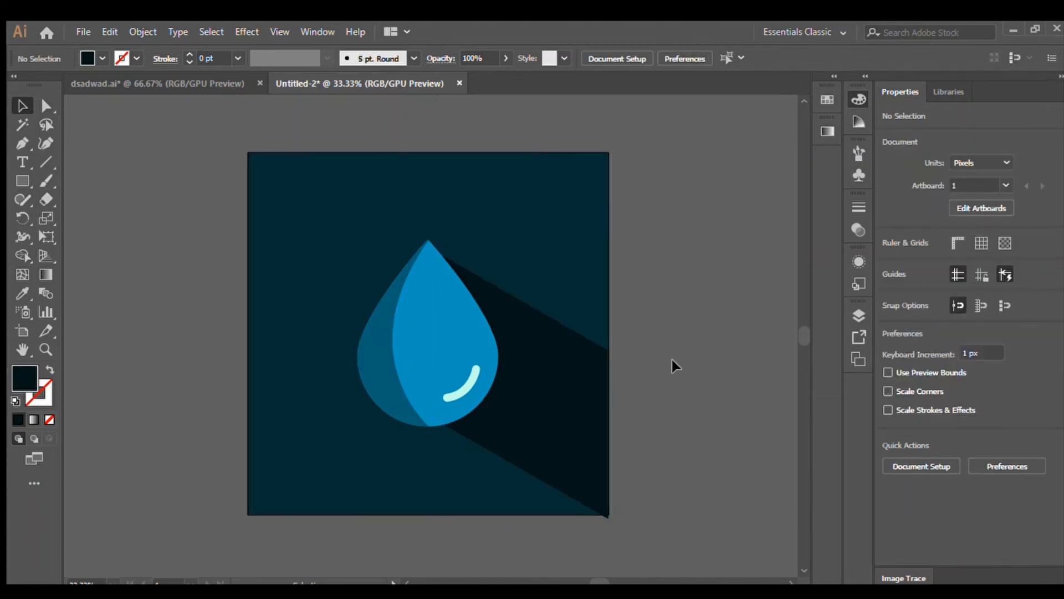
left_click(528, 341)
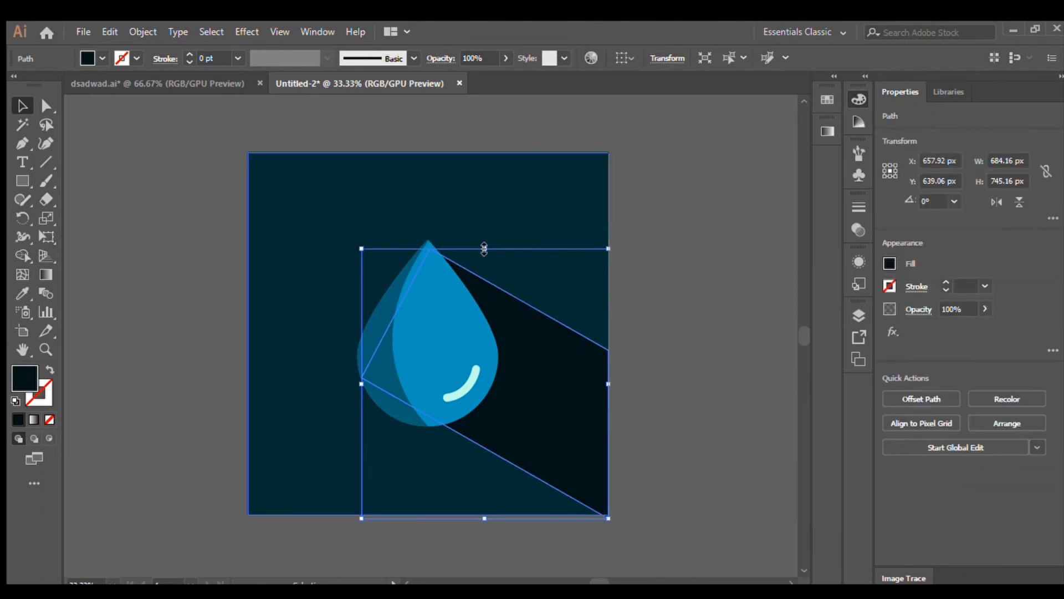
left_click_drag(483, 249, 484, 245)
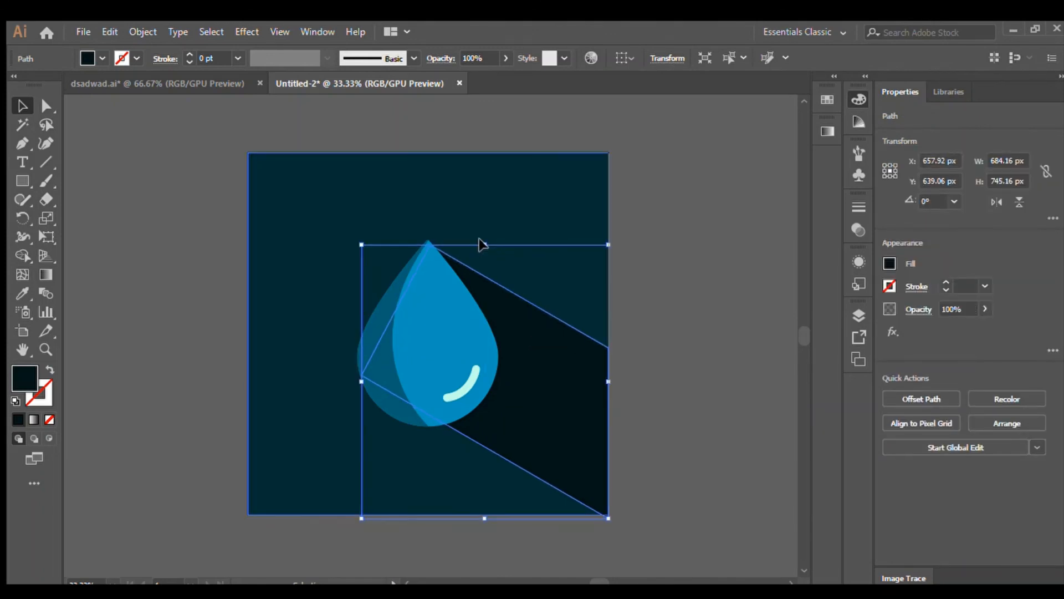
left_click(696, 289)
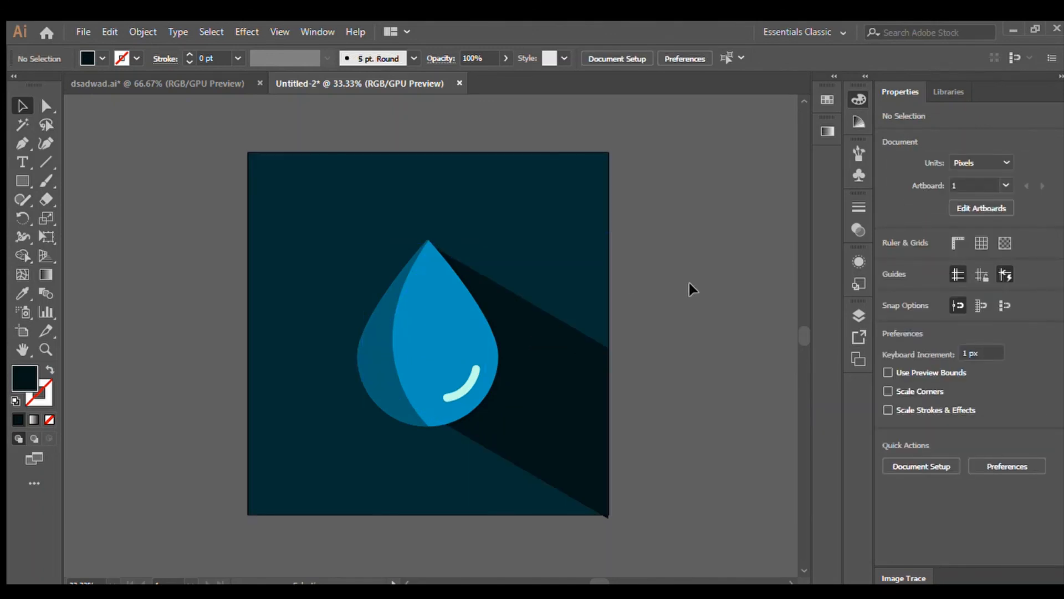
left_click(515, 438)
left_click_drag(481, 516, 479, 527)
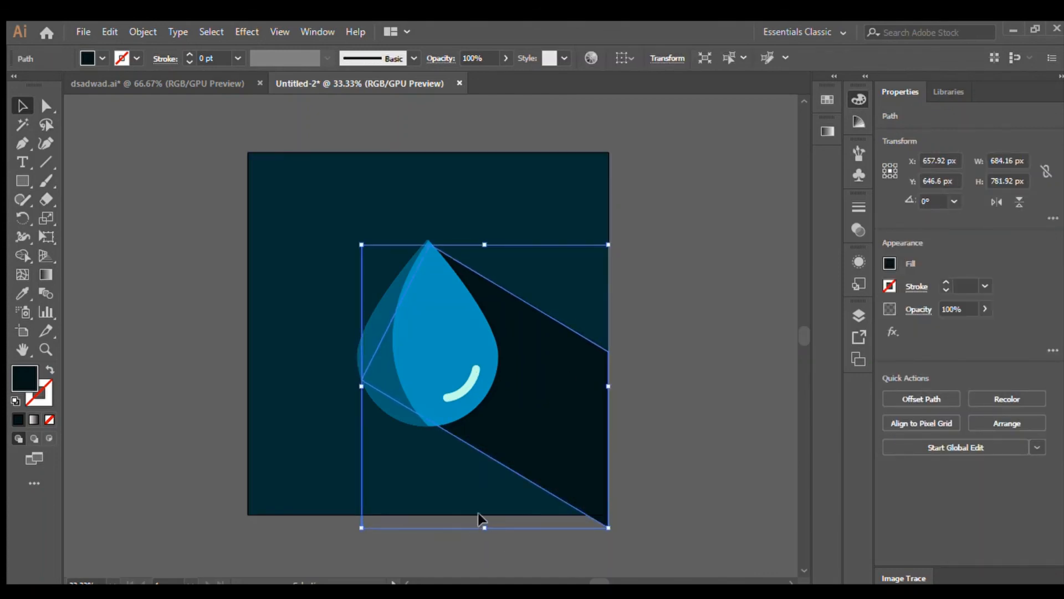
left_click(643, 384)
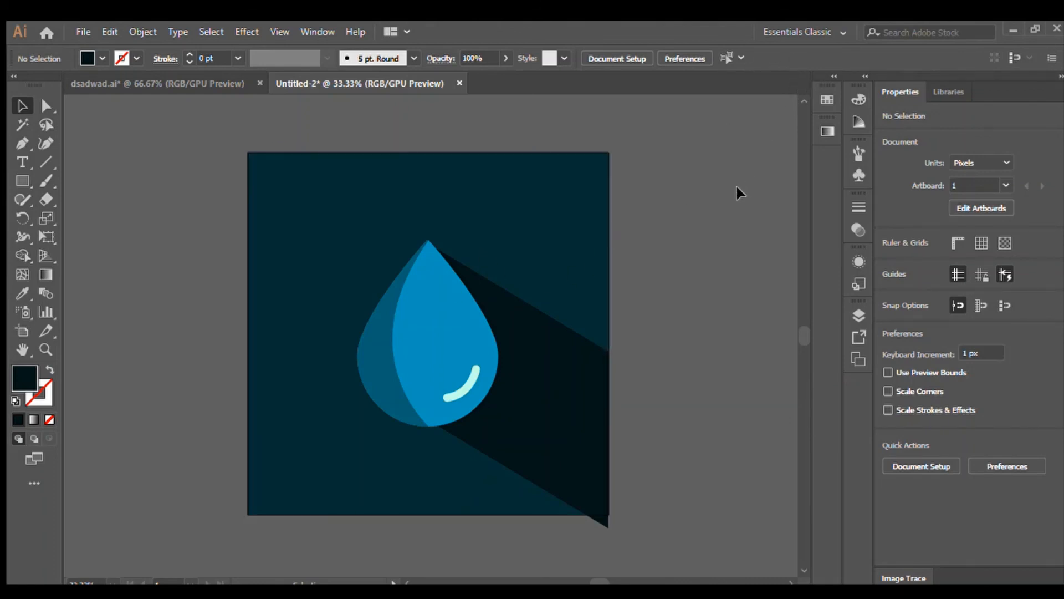
Cut away the shadow's corner below the background's lower edge with the Shape Builder tool.
left_click_drag(559, 526, 557, 527)
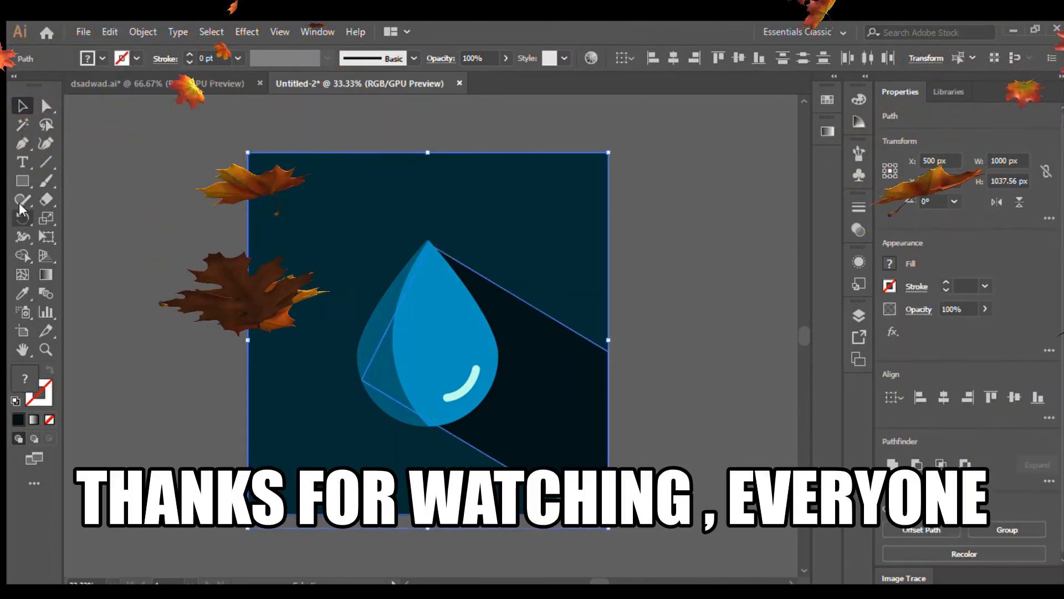
left_click(21, 255)
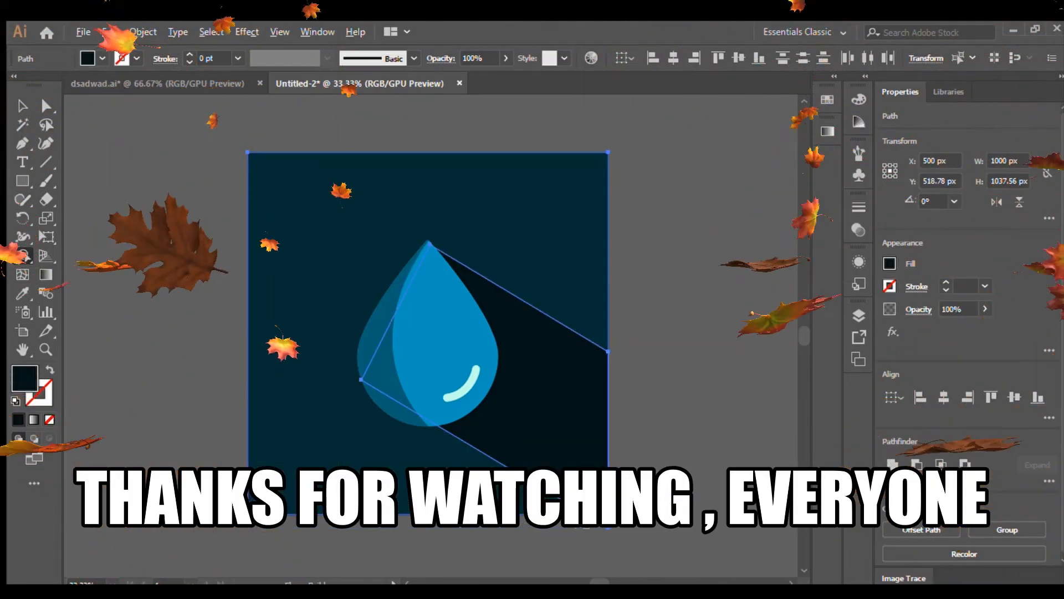
left_click(602, 519, "alt")
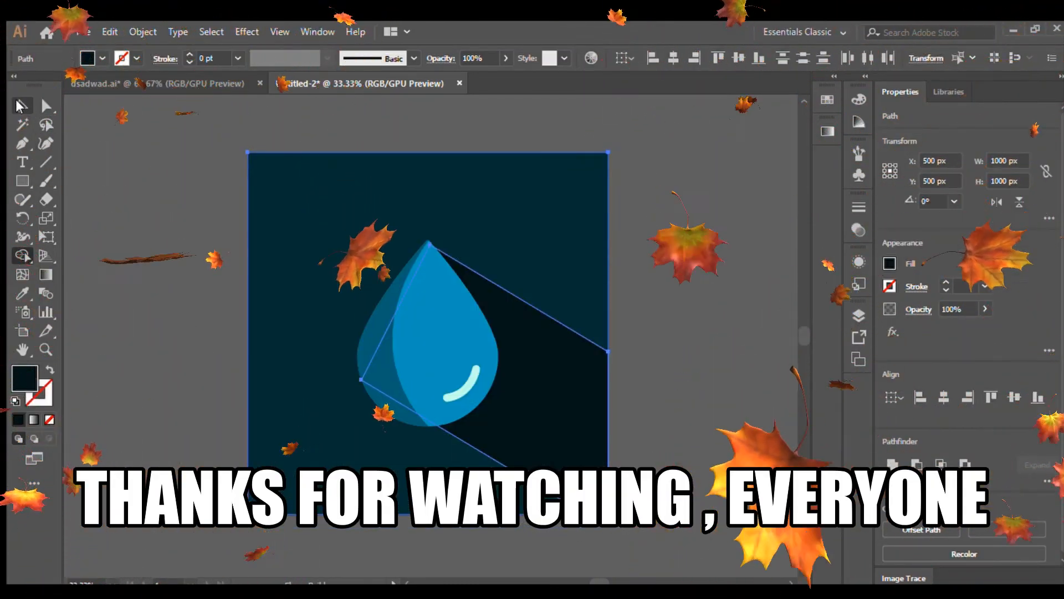
key("v")
left_click(131, 138)
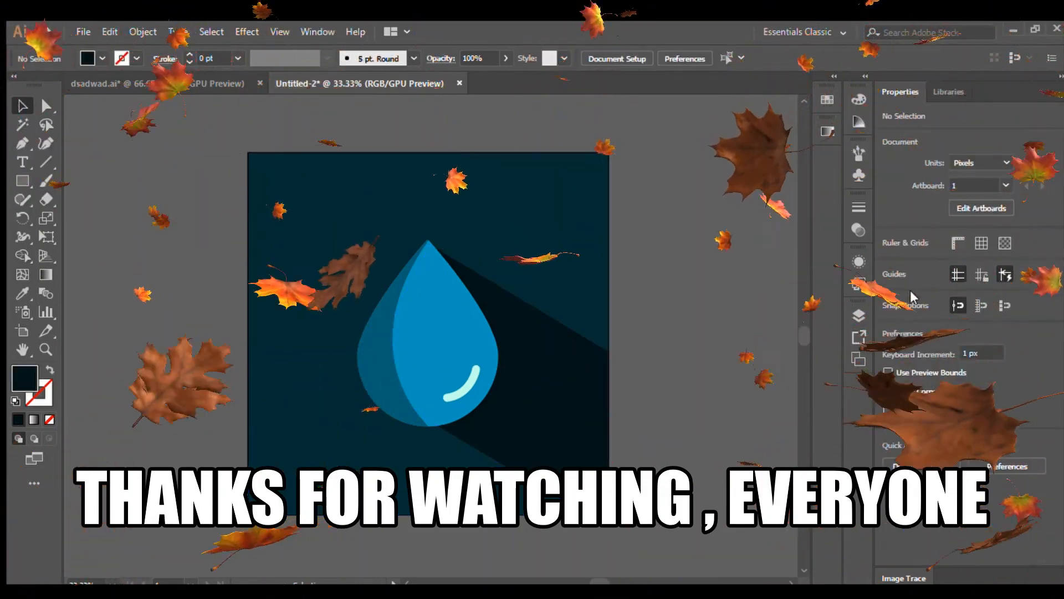